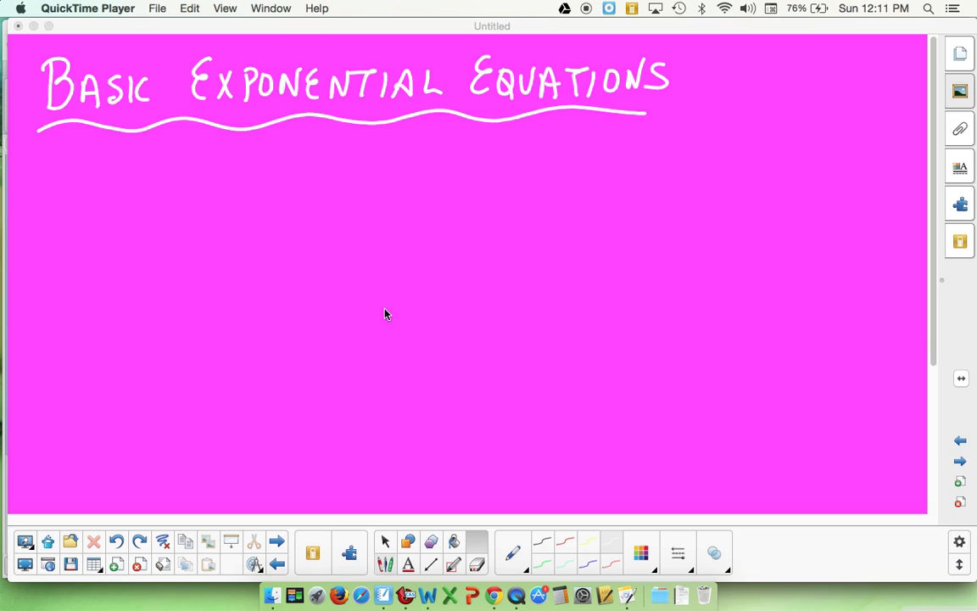
# Handwrite 'Solve.' at the top of the page and underline it
pyautogui.click(384, 314)
pyautogui.moveTo(90, 152)
pyautogui.mouseDown()
pyautogui.moveTo(75, 180)
pyautogui.moveTo(111, 180)
pyautogui.moveTo(134, 160)
pyautogui.moveTo(158, 176)
pyautogui.mouseUp()
pyautogui.click(161, 175)
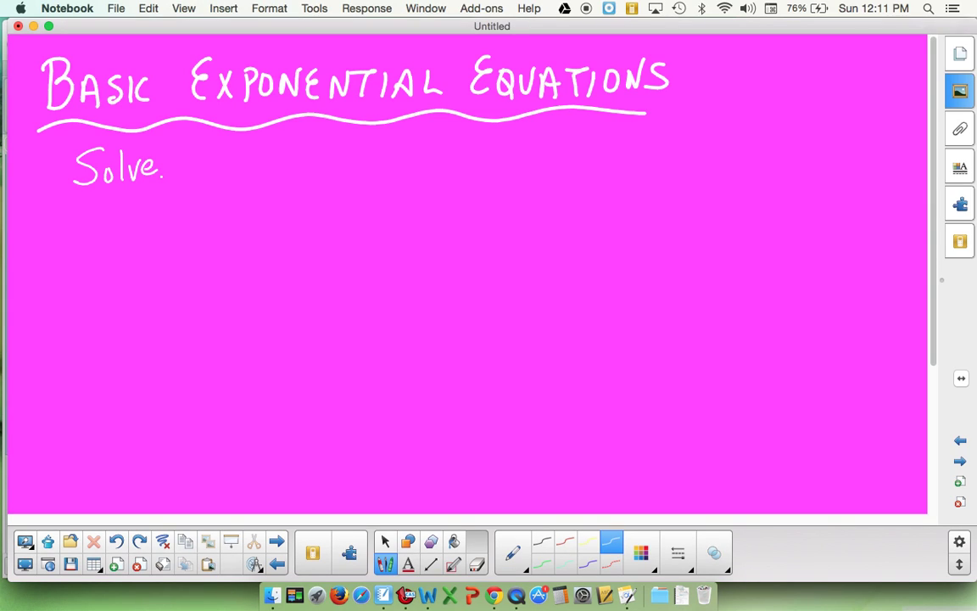
pyautogui.moveTo(76, 193); pyautogui.dragTo(173, 185)
# Handwrite the equation 144^(x+2) = (1/12)^(2x-3) below the heading
pyautogui.moveTo(102, 226); pyautogui.dragTo(101, 263)
pyautogui.moveTo(133, 228); pyautogui.dragTo(132, 263)
pyautogui.moveTo(127, 225)
pyautogui.mouseDown()
pyautogui.moveTo(157, 263)
pyautogui.moveTo(185, 227)
pyautogui.moveTo(174, 227)
pyautogui.moveTo(198, 226)
pyautogui.mouseUp()
pyautogui.moveTo(192, 218); pyautogui.dragTo(225, 225)
pyautogui.moveTo(223, 238); pyautogui.dragTo(240, 244)
pyautogui.moveTo(287, 203)
pyautogui.mouseDown()
pyautogui.moveTo(285, 229)
pyautogui.moveTo(304, 231)
pyautogui.mouseUp()
pyautogui.moveTo(270, 248)
pyautogui.mouseDown()
pyautogui.moveTo(302, 230)
pyautogui.moveTo(267, 265)
pyautogui.moveTo(309, 260)
pyautogui.mouseUp()
pyautogui.moveTo(261, 201); pyautogui.dragTo(266, 270)
pyautogui.moveTo(315, 200)
pyautogui.mouseDown()
pyautogui.moveTo(313, 270)
pyautogui.moveTo(340, 206)
pyautogui.moveTo(357, 193)
pyautogui.moveTo(355, 208)
pyautogui.mouseUp()
pyautogui.moveTo(362, 202); pyautogui.dragTo(379, 210)
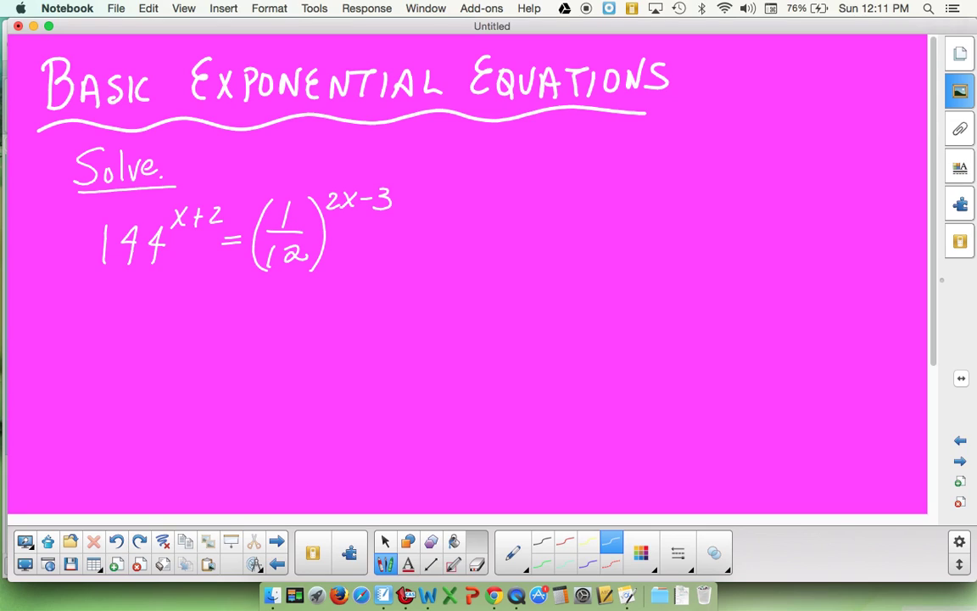
# Write the note 'Make common bases' beside the equation and start the next line with an equals sign
pyautogui.moveTo(419, 199)
pyautogui.mouseDown()
pyautogui.moveTo(417, 221)
pyautogui.moveTo(452, 219)
pyautogui.moveTo(471, 197)
pyautogui.moveTo(481, 214)
pyautogui.mouseUp()
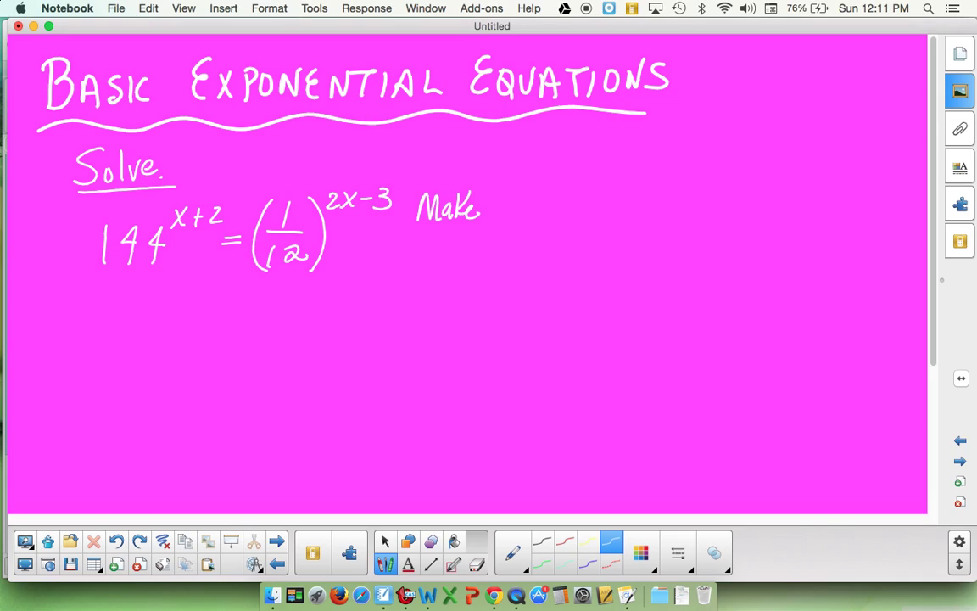
pyautogui.moveTo(425, 237)
pyautogui.mouseDown()
pyautogui.moveTo(427, 250)
pyautogui.moveTo(438, 239)
pyautogui.moveTo(490, 247)
pyautogui.mouseUp()
pyautogui.moveTo(415, 280)
pyautogui.mouseDown()
pyautogui.moveTo(424, 267)
pyautogui.moveTo(424, 279)
pyautogui.mouseUp()
pyautogui.moveTo(438, 270)
pyautogui.mouseDown()
pyautogui.moveTo(430, 277)
pyautogui.moveTo(441, 280)
pyautogui.mouseUp()
pyautogui.moveTo(453, 265)
pyautogui.mouseDown()
pyautogui.moveTo(444, 280)
pyautogui.moveTo(472, 279)
pyautogui.mouseUp()
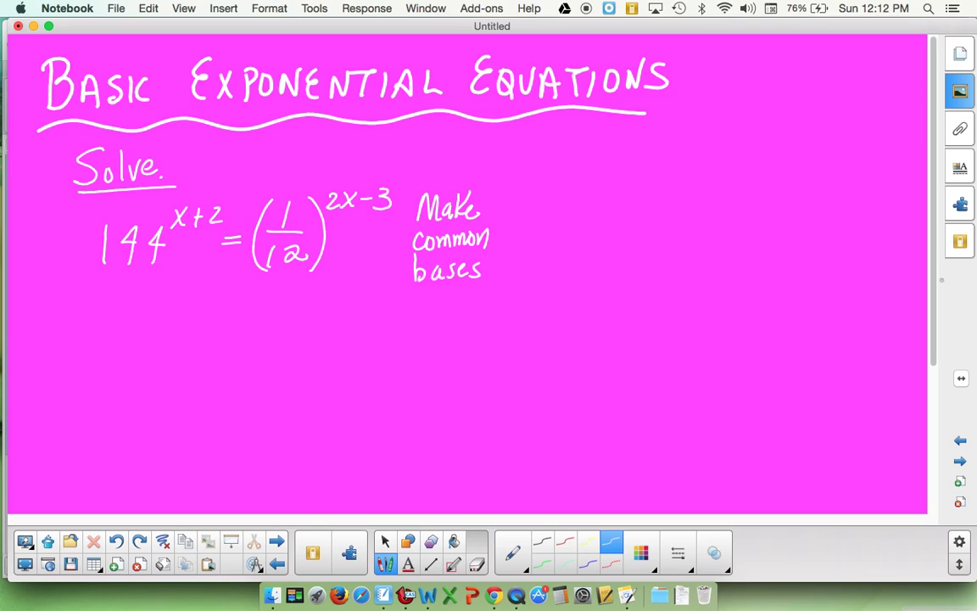
pyautogui.moveTo(217, 313); pyautogui.dragTo(239, 312)
pyautogui.moveTo(217, 323); pyautogui.dragTo(240, 322)
# Write (12²)^(x+2) = (12⁻¹)^(2x-3) on the second line
pyautogui.moveTo(119, 307)
pyautogui.mouseDown()
pyautogui.moveTo(118, 336)
pyautogui.moveTo(156, 335)
pyautogui.mouseUp()
pyautogui.moveTo(152, 291)
pyautogui.mouseDown()
pyautogui.moveTo(161, 298)
pyautogui.moveTo(106, 344)
pyautogui.moveTo(174, 299)
pyautogui.moveTo(171, 345)
pyautogui.mouseUp()
pyautogui.moveTo(181, 280)
pyautogui.mouseDown()
pyautogui.moveTo(193, 297)
pyautogui.moveTo(180, 297)
pyautogui.moveTo(205, 297)
pyautogui.mouseUp()
pyautogui.moveTo(197, 290); pyautogui.dragTo(228, 294)
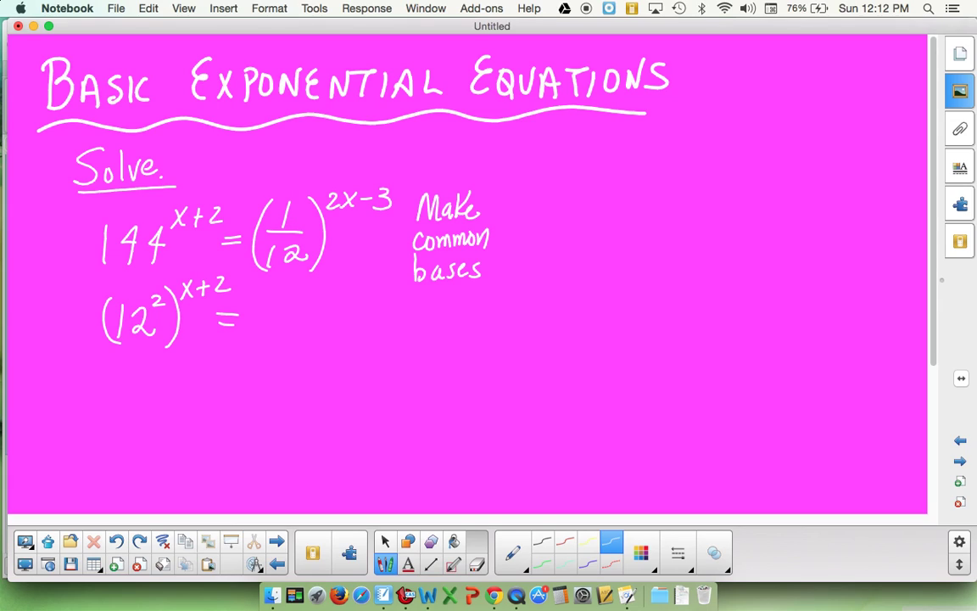
pyautogui.moveTo(286, 308)
pyautogui.mouseDown()
pyautogui.moveTo(287, 334)
pyautogui.moveTo(319, 334)
pyautogui.mouseUp()
pyautogui.moveTo(320, 297); pyautogui.dragTo(332, 306)
pyautogui.moveTo(273, 290); pyautogui.dragTo(271, 344)
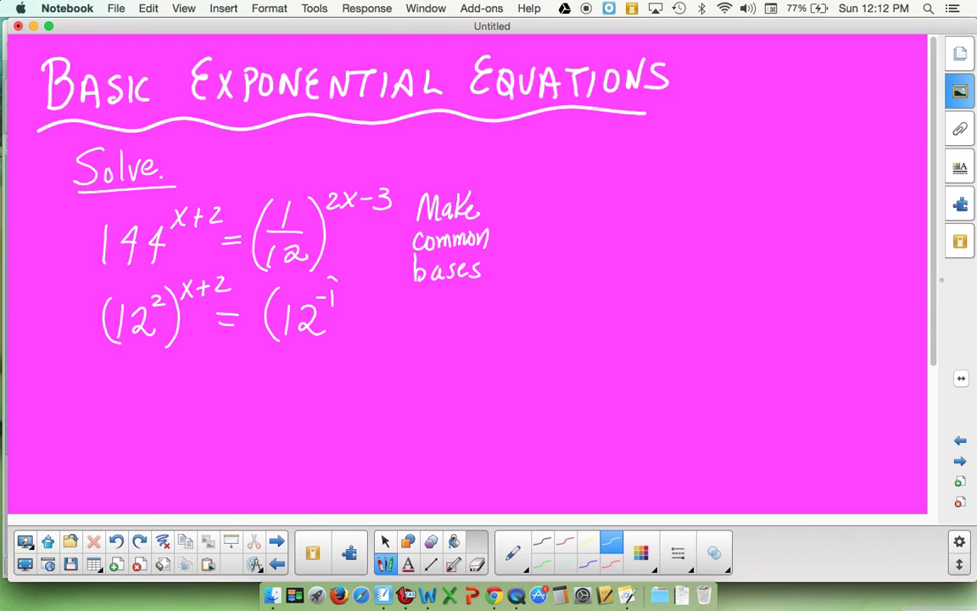
pyautogui.moveTo(337, 286)
pyautogui.mouseDown()
pyautogui.moveTo(339, 343)
pyautogui.moveTo(361, 294)
pyautogui.moveTo(371, 296)
pyautogui.mouseUp()
pyautogui.moveTo(371, 285); pyautogui.dragTo(364, 295)
pyautogui.moveTo(375, 289); pyautogui.dragTo(388, 296)
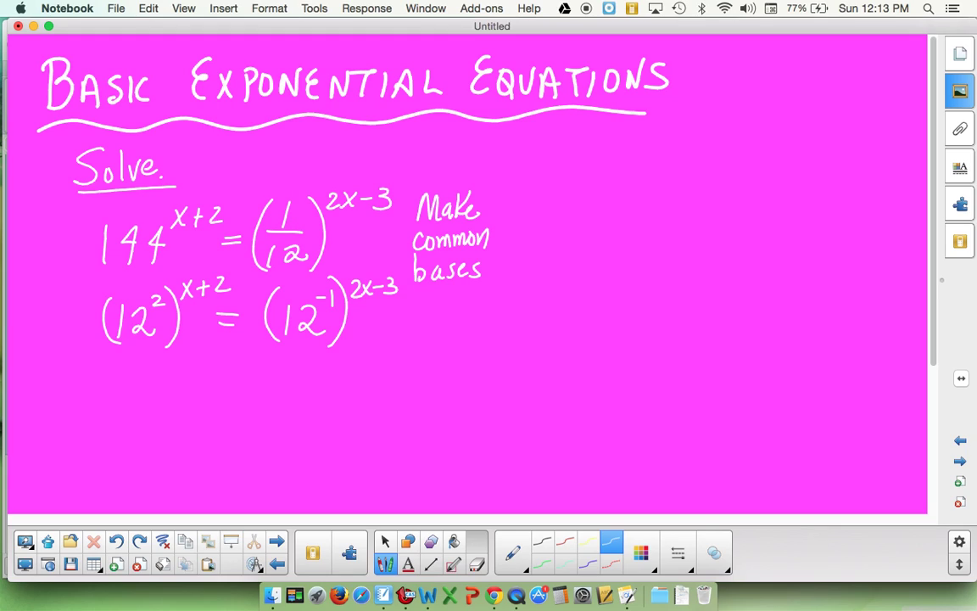
# Write 12^(2x+4) = 12^(-2x+3) on the line below
pyautogui.moveTo(229, 390); pyautogui.dragTo(249, 389)
pyautogui.moveTo(229, 401); pyautogui.dragTo(250, 399)
pyautogui.moveTo(132, 383)
pyautogui.mouseDown()
pyautogui.moveTo(131, 412)
pyautogui.moveTo(168, 412)
pyautogui.mouseUp()
pyautogui.moveTo(164, 367); pyautogui.dragTo(189, 379)
pyautogui.moveTo(189, 367)
pyautogui.mouseDown()
pyautogui.moveTo(179, 379)
pyautogui.moveTo(202, 370)
pyautogui.mouseUp()
pyautogui.moveTo(196, 365)
pyautogui.mouseDown()
pyautogui.moveTo(197, 376)
pyautogui.moveTo(222, 370)
pyautogui.mouseUp()
pyautogui.moveTo(218, 359); pyautogui.dragTo(219, 375)
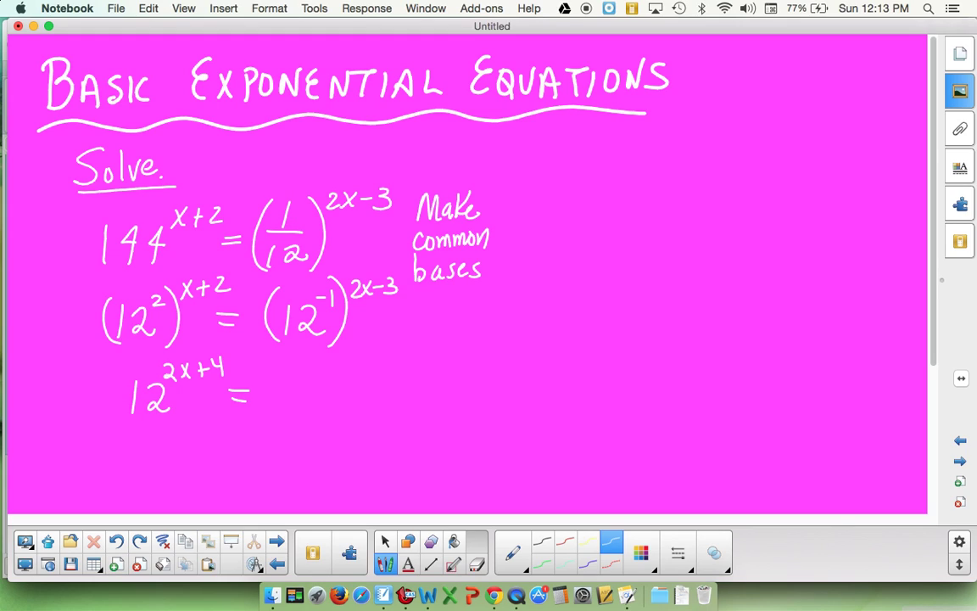
pyautogui.moveTo(285, 379); pyautogui.dragTo(284, 412)
pyautogui.moveTo(297, 386)
pyautogui.mouseDown()
pyautogui.moveTo(285, 410)
pyautogui.moveTo(324, 411)
pyautogui.mouseUp()
pyautogui.moveTo(330, 372); pyautogui.dragTo(364, 373)
pyautogui.moveTo(364, 361)
pyautogui.mouseDown()
pyautogui.moveTo(353, 374)
pyautogui.moveTo(388, 364)
pyautogui.mouseUp()
pyautogui.moveTo(395, 356)
pyautogui.mouseDown()
pyautogui.moveTo(407, 361)
pyautogui.moveTo(396, 369)
pyautogui.mouseUp()
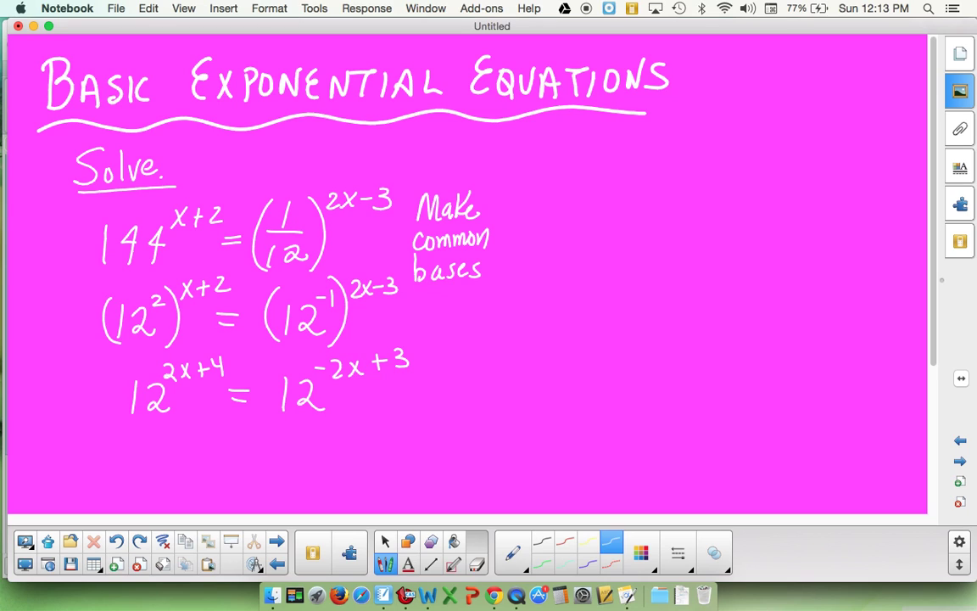
pyautogui.scroll(-5, 931, 444)
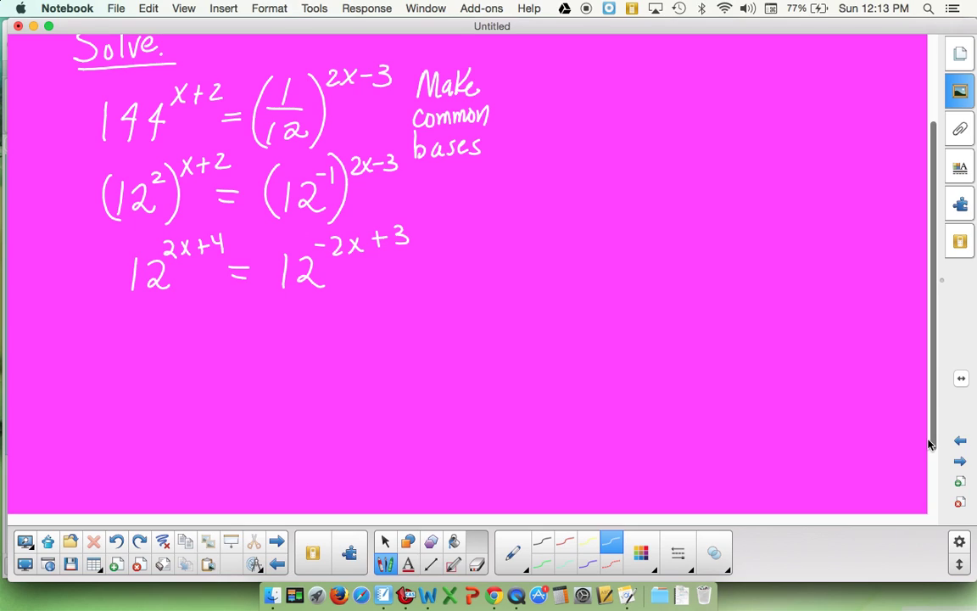
# Equate the exponents by writing 2x+4 = -2x+3
pyautogui.moveTo(141, 330)
pyautogui.mouseDown()
pyautogui.moveTo(151, 323)
pyautogui.moveTo(161, 345)
pyautogui.moveTo(181, 346)
pyautogui.mouseUp()
pyautogui.moveTo(181, 329)
pyautogui.mouseDown()
pyautogui.moveTo(167, 345)
pyautogui.moveTo(192, 337)
pyautogui.mouseUp()
pyautogui.moveTo(196, 327)
pyautogui.mouseDown()
pyautogui.moveTo(197, 345)
pyautogui.moveTo(208, 336)
pyautogui.mouseUp()
pyautogui.moveTo(218, 317)
pyautogui.mouseDown()
pyautogui.moveTo(231, 333)
pyautogui.moveTo(223, 343)
pyautogui.mouseUp()
pyautogui.moveTo(246, 325); pyautogui.dragTo(293, 331)
pyautogui.moveTo(299, 317); pyautogui.dragTo(316, 337)
pyautogui.moveTo(338, 321)
pyautogui.mouseDown()
pyautogui.moveTo(321, 338)
pyautogui.moveTo(339, 338)
pyautogui.mouseUp()
pyautogui.moveTo(353, 318)
pyautogui.mouseDown()
pyautogui.moveTo(353, 338)
pyautogui.moveTo(364, 328)
pyautogui.mouseUp()
pyautogui.moveTo(371, 319)
pyautogui.mouseDown()
pyautogui.moveTo(384, 319)
pyautogui.moveTo(373, 337)
pyautogui.mouseUp()
# Write 4x = -1 on the next line
pyautogui.moveTo(268, 377); pyautogui.dragTo(286, 376)
pyautogui.moveTo(268, 388); pyautogui.dragTo(286, 387)
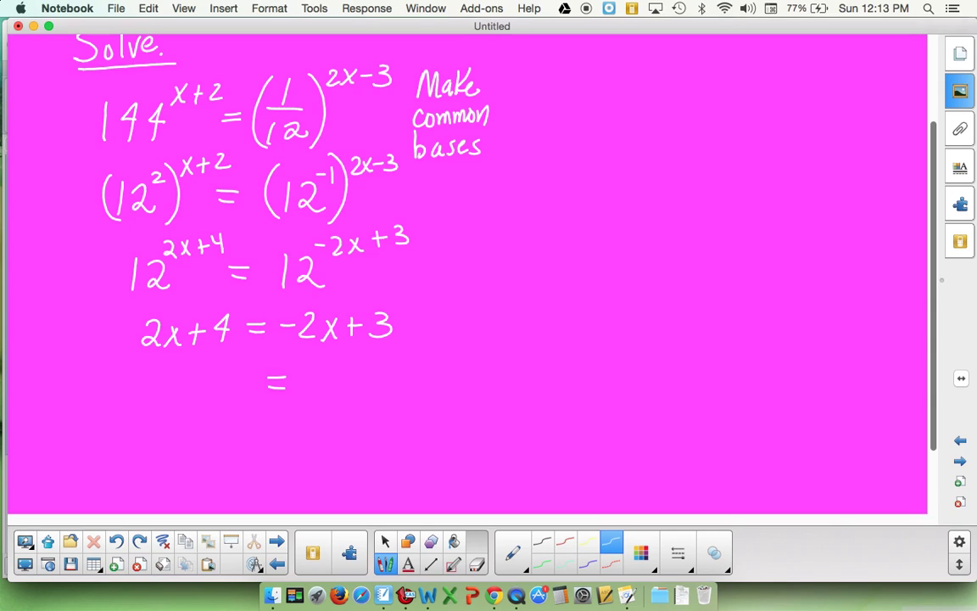
pyautogui.moveTo(202, 354)
pyautogui.mouseDown()
pyautogui.moveTo(196, 380)
pyautogui.moveTo(214, 380)
pyautogui.mouseUp()
pyautogui.moveTo(208, 356)
pyautogui.mouseDown()
pyautogui.moveTo(207, 390)
pyautogui.moveTo(242, 389)
pyautogui.mouseUp()
pyautogui.moveTo(243, 368); pyautogui.dragTo(222, 389)
pyautogui.moveTo(301, 378); pyautogui.dragTo(311, 379)
pyautogui.moveTo(326, 359); pyautogui.dragTo(326, 386)
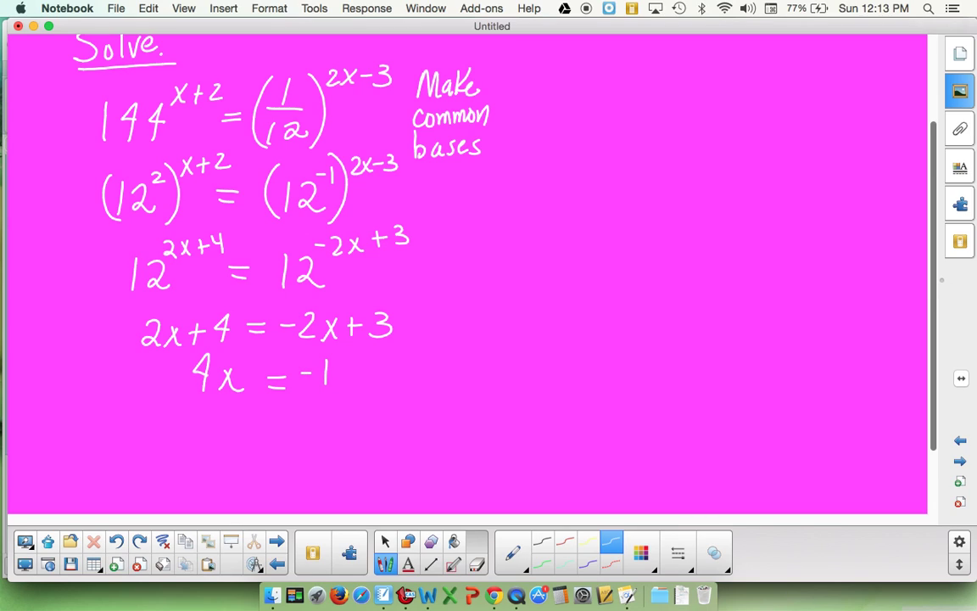
# Write the answer x = -1/4 and draw a box around it
pyautogui.moveTo(242, 411)
pyautogui.mouseDown()
pyautogui.moveTo(254, 435)
pyautogui.moveTo(241, 435)
pyautogui.mouseUp()
pyautogui.moveTo(269, 420); pyautogui.dragTo(283, 429)
pyautogui.moveTo(291, 424); pyautogui.dragTo(322, 433)
pyautogui.moveTo(314, 433)
pyautogui.mouseDown()
pyautogui.moveTo(329, 433)
pyautogui.moveTo(332, 451)
pyautogui.mouseUp()
pyautogui.moveTo(329, 441); pyautogui.dragTo(329, 465)
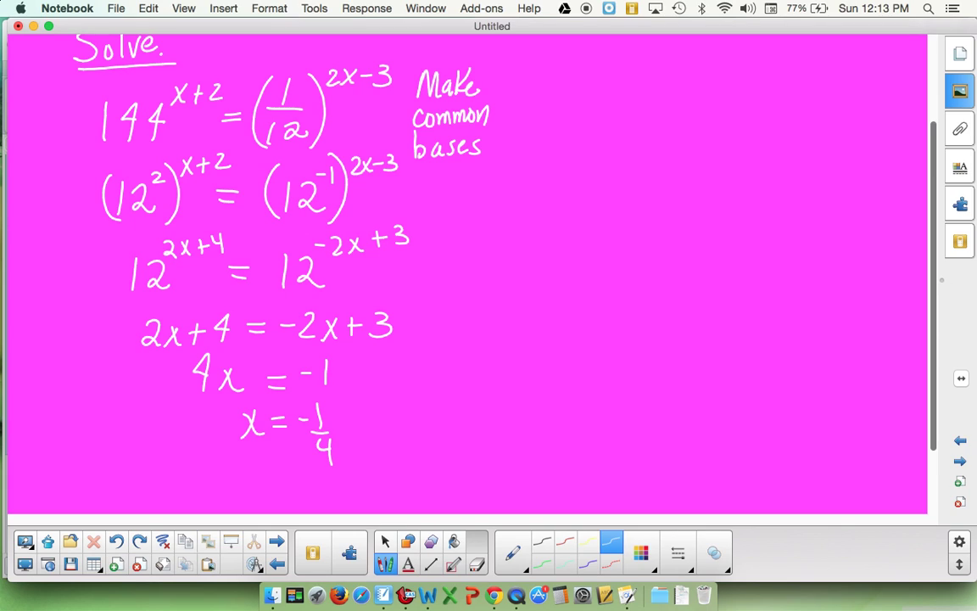
pyautogui.moveTo(244, 468)
pyautogui.mouseDown()
pyautogui.moveTo(357, 432)
pyautogui.moveTo(226, 397)
pyautogui.moveTo(239, 477)
pyautogui.mouseUp()
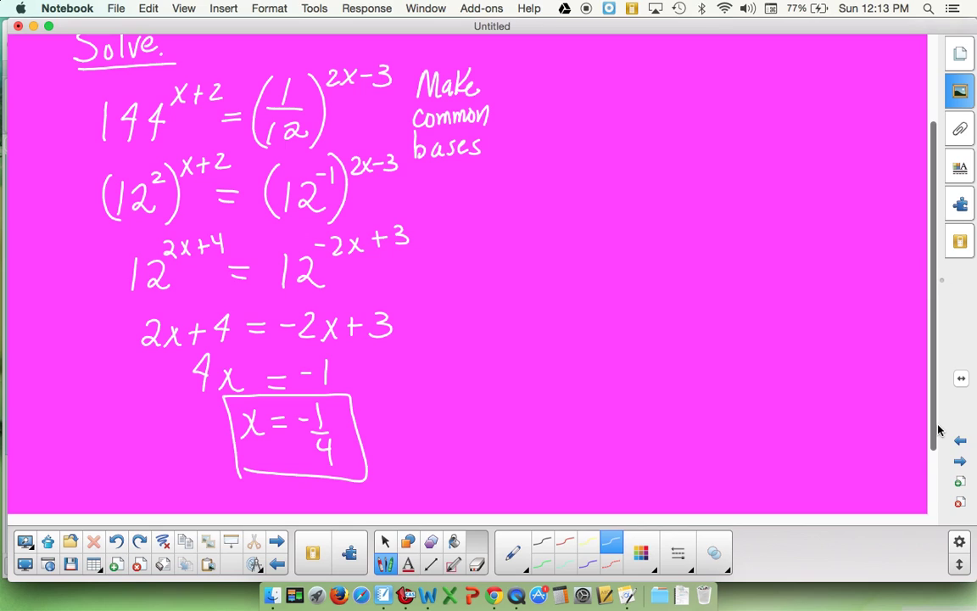
# Draw a wavy vertical divider and write (1/64)^(5-x) to its right
pyautogui.moveTo(931, 435); pyautogui.dragTo(929, 348)
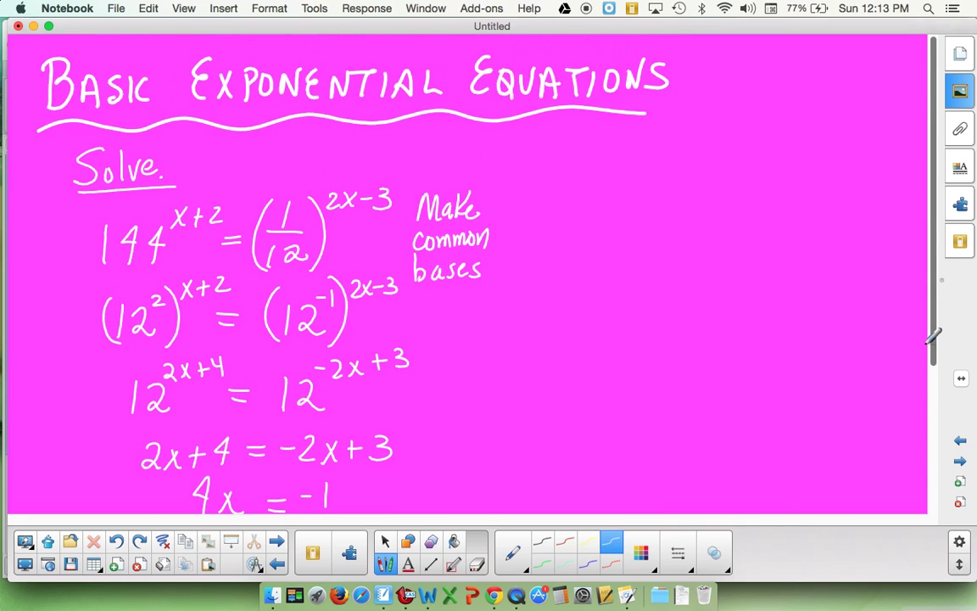
pyautogui.moveTo(484, 146)
pyautogui.mouseDown()
pyautogui.moveTo(499, 155)
pyautogui.moveTo(509, 514)
pyautogui.mouseUp()
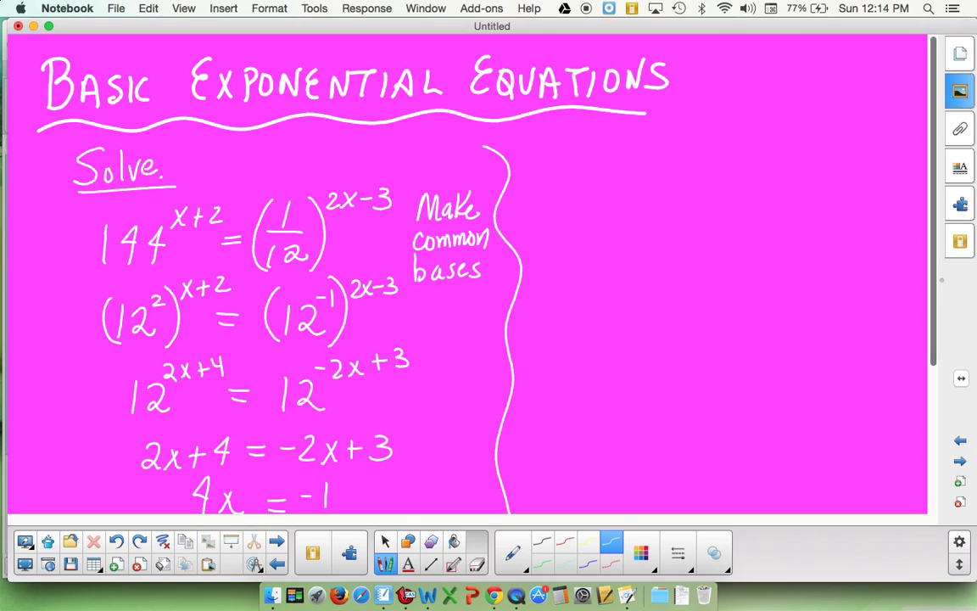
pyautogui.moveTo(612, 146)
pyautogui.mouseDown()
pyautogui.moveTo(614, 169)
pyautogui.moveTo(630, 173)
pyautogui.mouseUp()
pyautogui.moveTo(609, 182); pyautogui.dragTo(602, 196)
pyautogui.moveTo(626, 183); pyautogui.dragTo(629, 203)
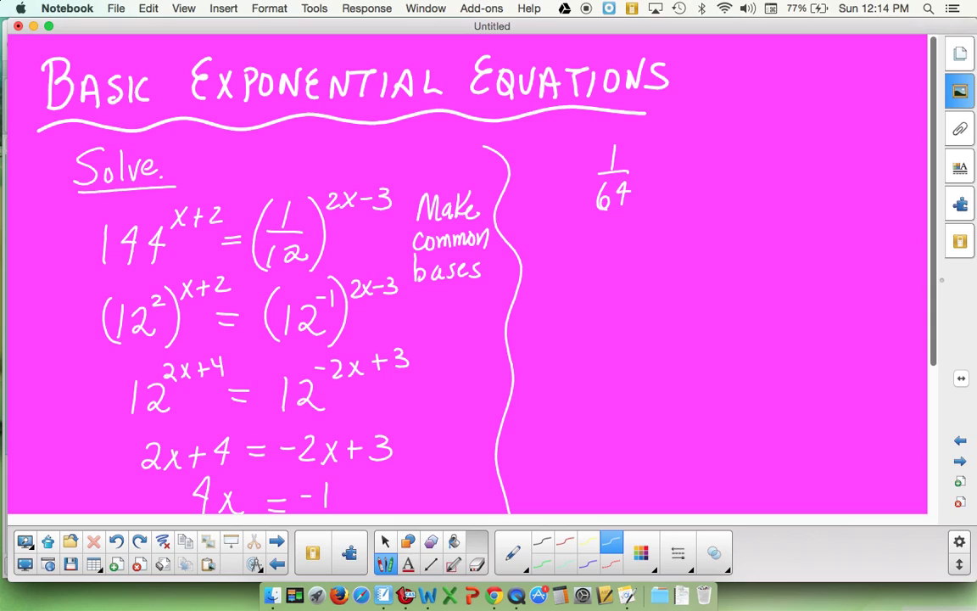
pyautogui.moveTo(584, 143); pyautogui.dragTo(579, 218)
pyautogui.moveTo(634, 141); pyautogui.dragTo(637, 213)
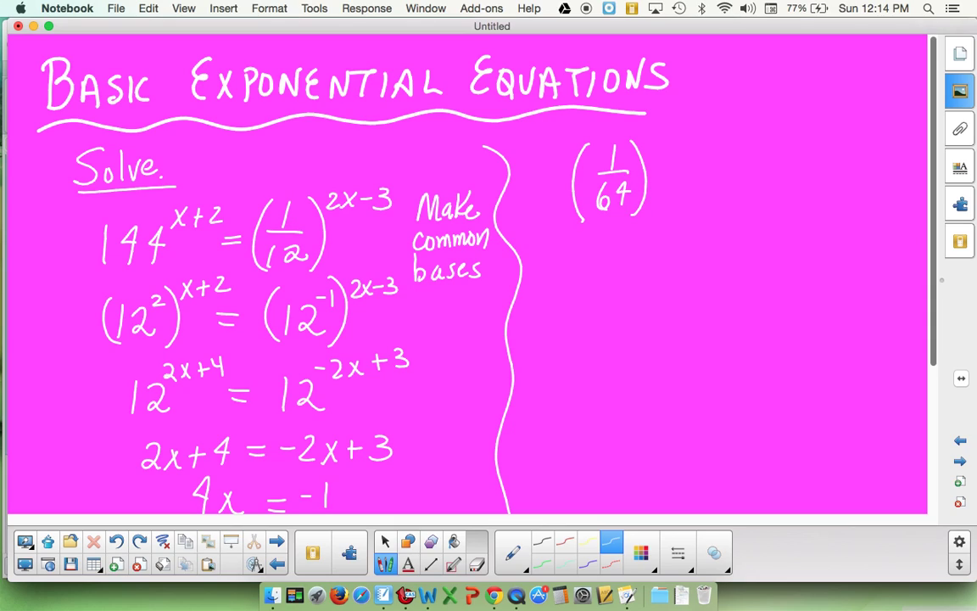
pyautogui.moveTo(648, 132)
pyautogui.mouseDown()
pyautogui.moveTo(644, 148)
pyautogui.moveTo(656, 131)
pyautogui.moveTo(667, 138)
pyautogui.mouseUp()
pyautogui.moveTo(683, 129)
pyautogui.mouseDown()
pyautogui.moveTo(671, 146)
pyautogui.moveTo(683, 146)
pyautogui.moveTo(706, 177)
pyautogui.moveTo(743, 137)
pyautogui.moveTo(854, 130)
pyautogui.mouseUp()
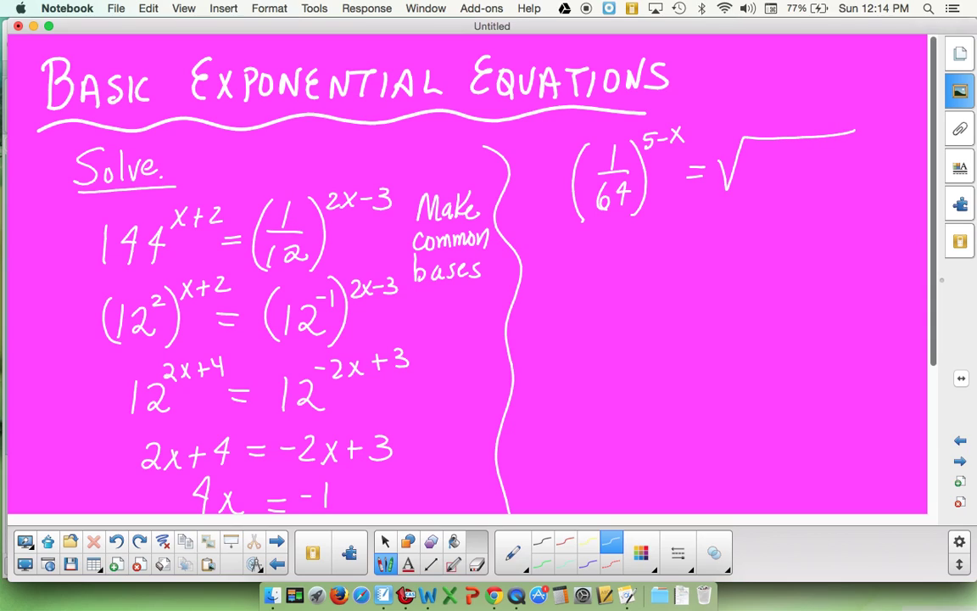
# Complete the second problem with = (∛256)^x
pyautogui.moveTo(721, 140); pyautogui.dragTo(721, 152)
pyautogui.moveTo(754, 162)
pyautogui.mouseDown()
pyautogui.moveTo(763, 159)
pyautogui.moveTo(770, 178)
pyautogui.moveTo(797, 172)
pyautogui.mouseUp()
pyautogui.moveTo(720, 116); pyautogui.dragTo(711, 191)
pyautogui.moveTo(838, 111)
pyautogui.mouseDown()
pyautogui.moveTo(832, 190)
pyautogui.moveTo(806, 217)
pyautogui.mouseUp()
pyautogui.moveTo(866, 115)
pyautogui.mouseDown()
pyautogui.moveTo(878, 131)
pyautogui.moveTo(866, 132)
pyautogui.mouseUp()
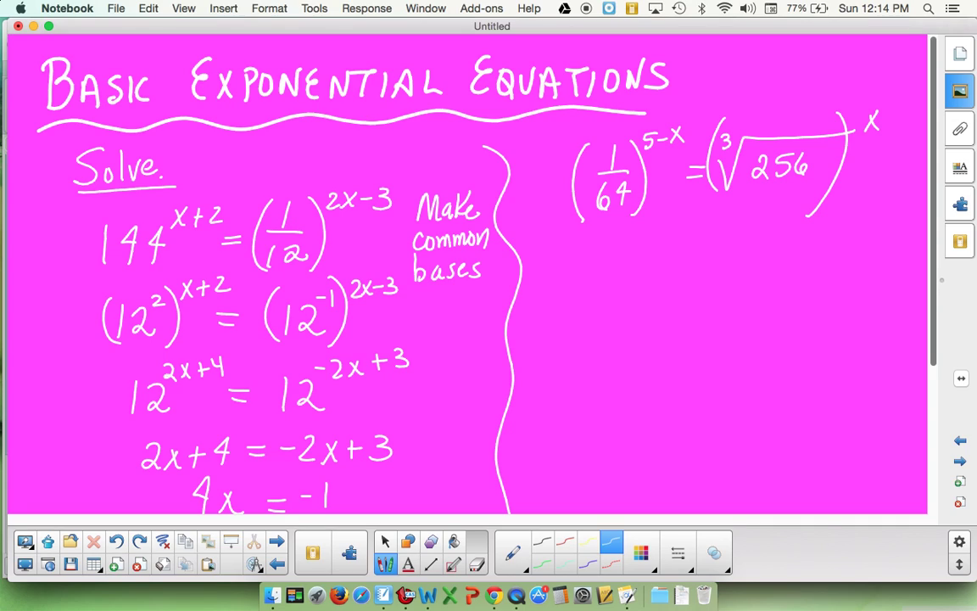
pyautogui.moveTo(533, 193); pyautogui.dragTo(538, 217)
# Undo the stray 4 and note 4³=64 and 4⁴=256 at the top right
pyautogui.hotkey('ctrl', 'z')
pyautogui.moveTo(721, 43)
pyautogui.mouseDown()
pyautogui.moveTo(716, 61)
pyautogui.moveTo(726, 68)
pyautogui.moveTo(731, 49)
pyautogui.mouseUp()
pyautogui.moveTo(740, 54); pyautogui.dragTo(751, 58)
pyautogui.moveTo(768, 42)
pyautogui.mouseDown()
pyautogui.moveTo(760, 61)
pyautogui.moveTo(784, 61)
pyautogui.mouseUp()
pyautogui.moveTo(714, 81)
pyautogui.mouseDown()
pyautogui.moveTo(717, 104)
pyautogui.moveTo(731, 78)
pyautogui.mouseUp()
pyautogui.moveTo(731, 67)
pyautogui.mouseDown()
pyautogui.moveTo(731, 81)
pyautogui.moveTo(747, 81)
pyautogui.mouseUp()
pyautogui.moveTo(736, 85); pyautogui.dragTo(779, 86)
pyautogui.moveTo(772, 72); pyautogui.dragTo(793, 75)
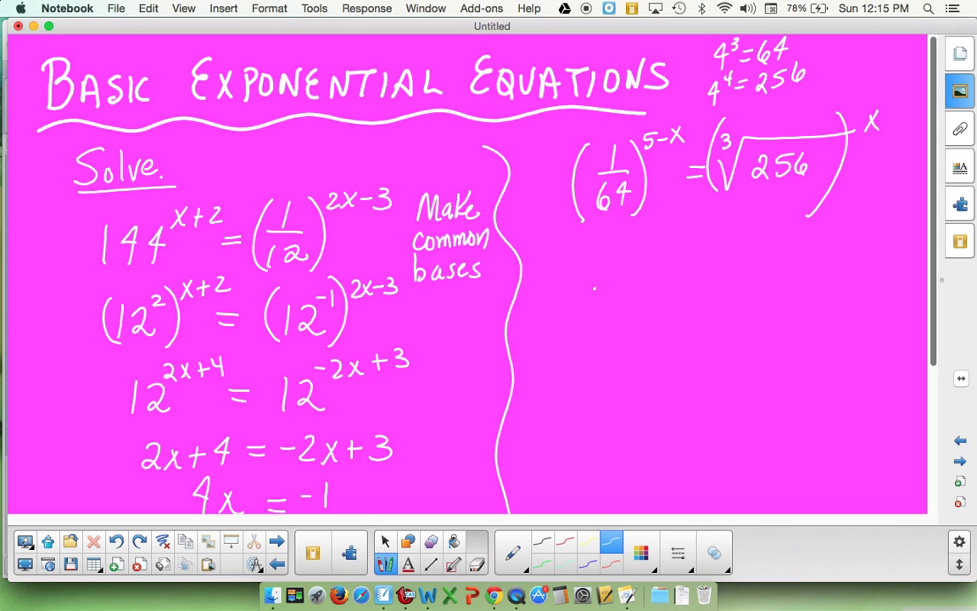
# Rewrite the problem as (4⁻³)^(5-x) = (∛(4⁴))^x, erasing the misplaced exponent
pyautogui.moveTo(592, 253); pyautogui.dragTo(605, 275)
pyautogui.moveTo(598, 260)
pyautogui.mouseDown()
pyautogui.moveTo(597, 288)
pyautogui.moveTo(616, 252)
pyautogui.moveTo(607, 264)
pyautogui.mouseUp()
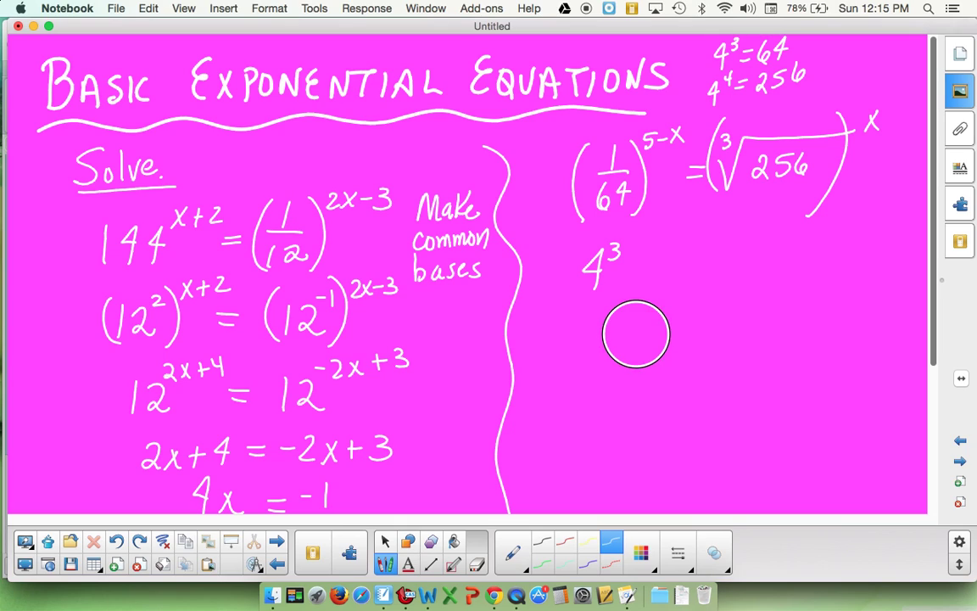
pyautogui.moveTo(639, 302)
pyautogui.mouseDown()
pyautogui.moveTo(637, 260)
pyautogui.moveTo(619, 248)
pyautogui.moveTo(577, 298)
pyautogui.mouseUp()
pyautogui.moveTo(629, 231); pyautogui.dragTo(626, 306)
pyautogui.moveTo(643, 224); pyautogui.dragTo(638, 240)
pyautogui.moveTo(642, 224); pyautogui.dragTo(680, 238)
pyautogui.moveTo(679, 223)
pyautogui.mouseDown()
pyautogui.moveTo(692, 265)
pyautogui.moveTo(718, 250)
pyautogui.moveTo(727, 282)
pyautogui.moveTo(736, 252)
pyautogui.moveTo(851, 236)
pyautogui.mouseUp()
pyautogui.moveTo(721, 240)
pyautogui.mouseDown()
pyautogui.moveTo(767, 262)
pyautogui.moveTo(767, 252)
pyautogui.moveTo(767, 282)
pyautogui.mouseUp()
pyautogui.moveTo(781, 240); pyautogui.dragTo(788, 252)
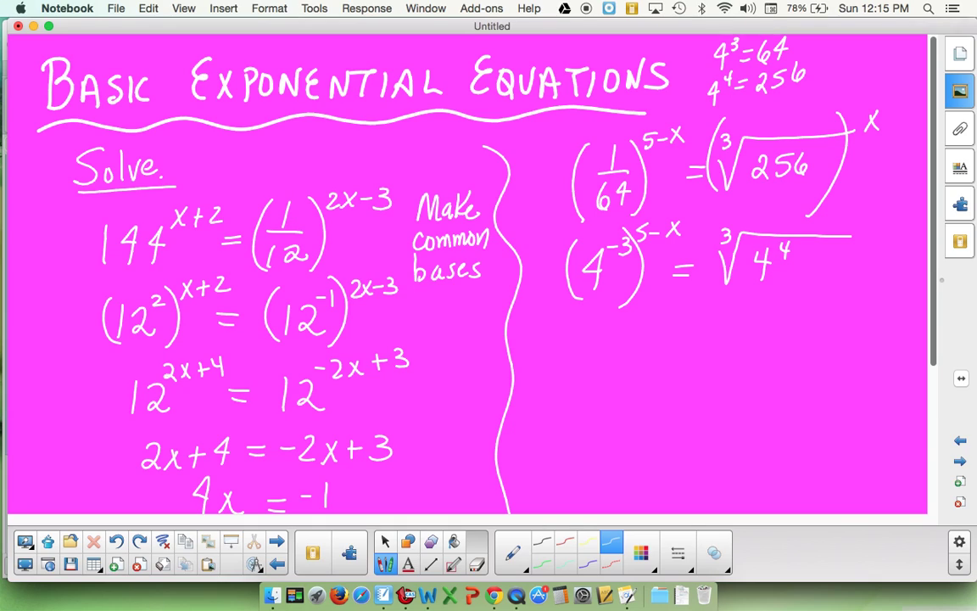
pyautogui.moveTo(851, 236); pyautogui.dragTo(811, 235)
pyautogui.moveTo(713, 216); pyautogui.dragTo(711, 287)
pyautogui.moveTo(816, 222)
pyautogui.mouseDown()
pyautogui.moveTo(812, 288)
pyautogui.moveTo(839, 235)
pyautogui.moveTo(825, 235)
pyautogui.mouseUp()
# Write = (4^(4/3))^x on the next line
pyautogui.moveTo(679, 332); pyautogui.dragTo(696, 340)
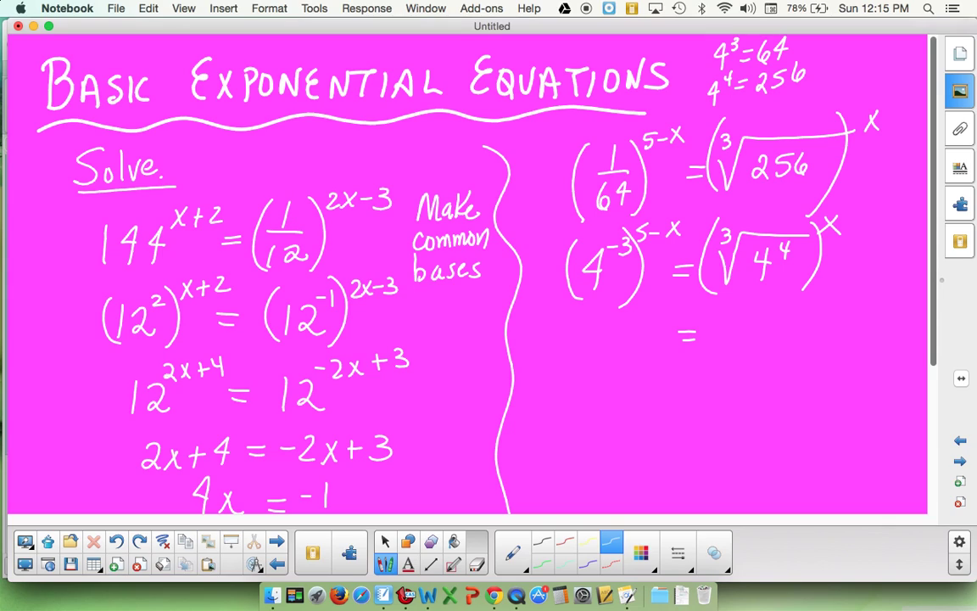
pyautogui.moveTo(725, 330); pyautogui.dragTo(742, 343)
pyautogui.moveTo(736, 325); pyautogui.dragTo(737, 356)
pyautogui.moveTo(748, 314); pyautogui.dragTo(758, 332)
pyautogui.moveTo(763, 317); pyautogui.dragTo(774, 371)
pyautogui.moveTo(723, 313); pyautogui.dragTo(722, 373)
pyautogui.moveTo(793, 311)
pyautogui.mouseDown()
pyautogui.moveTo(804, 323)
pyautogui.moveTo(794, 324)
pyautogui.mouseUp()
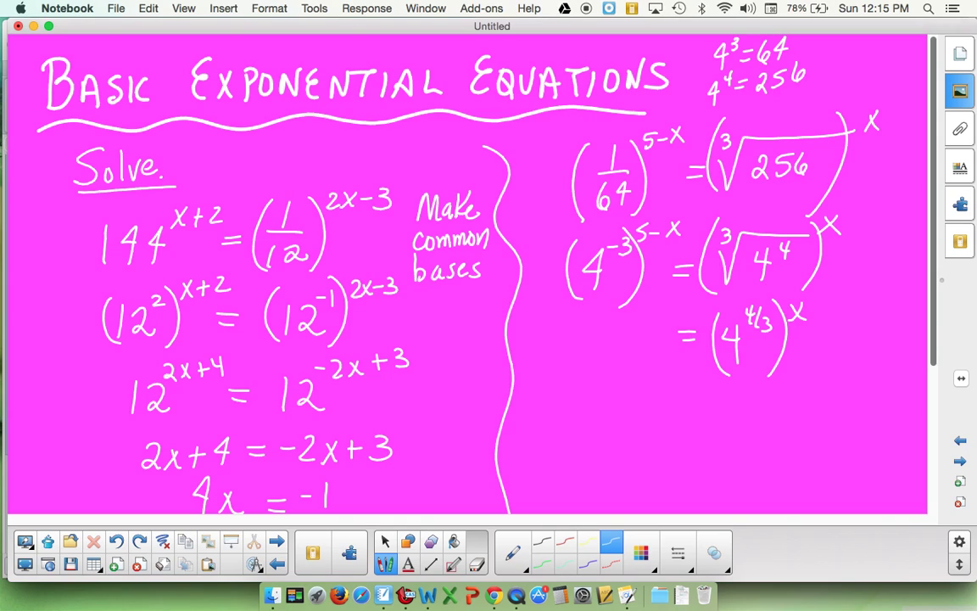
# Write the left side as 4^(-15+3x)
pyautogui.moveTo(584, 330)
pyautogui.mouseDown()
pyautogui.moveTo(594, 348)
pyautogui.moveTo(587, 371)
pyautogui.mouseUp()
pyautogui.moveTo(583, 322); pyautogui.dragTo(636, 321)
pyautogui.moveTo(629, 314); pyautogui.dragTo(629, 329)
pyautogui.moveTo(645, 316)
pyautogui.mouseDown()
pyautogui.moveTo(648, 329)
pyautogui.moveTo(671, 328)
pyautogui.mouseUp()
pyautogui.moveTo(671, 313); pyautogui.dragTo(659, 329)
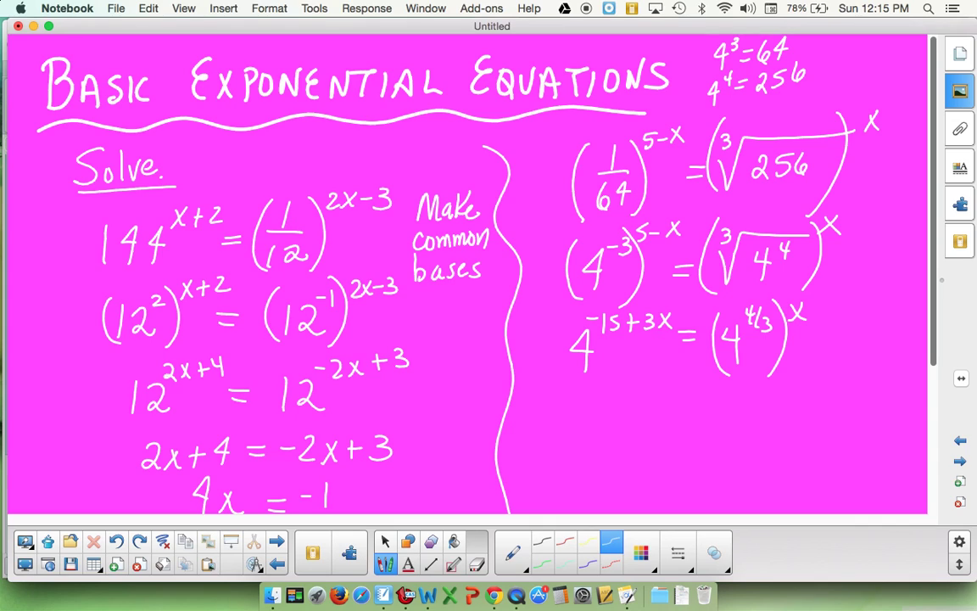
# Equate the exponents by writing -15+3x = 4/3 x
pyautogui.moveTo(571, 413); pyautogui.dragTo(599, 424)
pyautogui.moveTo(612, 406)
pyautogui.mouseDown()
pyautogui.moveTo(610, 424)
pyautogui.moveTo(624, 404)
pyautogui.moveTo(643, 413)
pyautogui.mouseUp()
pyautogui.moveTo(637, 405); pyautogui.dragTo(636, 422)
pyautogui.moveTo(658, 405)
pyautogui.mouseDown()
pyautogui.moveTo(668, 410)
pyautogui.moveTo(660, 424)
pyautogui.moveTo(696, 423)
pyautogui.mouseUp()
pyautogui.moveTo(695, 404)
pyautogui.mouseDown()
pyautogui.moveTo(682, 424)
pyautogui.moveTo(726, 407)
pyautogui.mouseUp()
pyautogui.moveTo(711, 417); pyautogui.dragTo(755, 407)
pyautogui.moveTo(750, 392)
pyautogui.mouseDown()
pyautogui.moveTo(768, 415)
pyautogui.moveTo(763, 443)
pyautogui.mouseUp()
pyautogui.moveTo(781, 405)
pyautogui.mouseDown()
pyautogui.moveTo(796, 420)
pyautogui.moveTo(781, 422)
pyautogui.mouseUp()
pyautogui.scroll(-5, 936, 447)
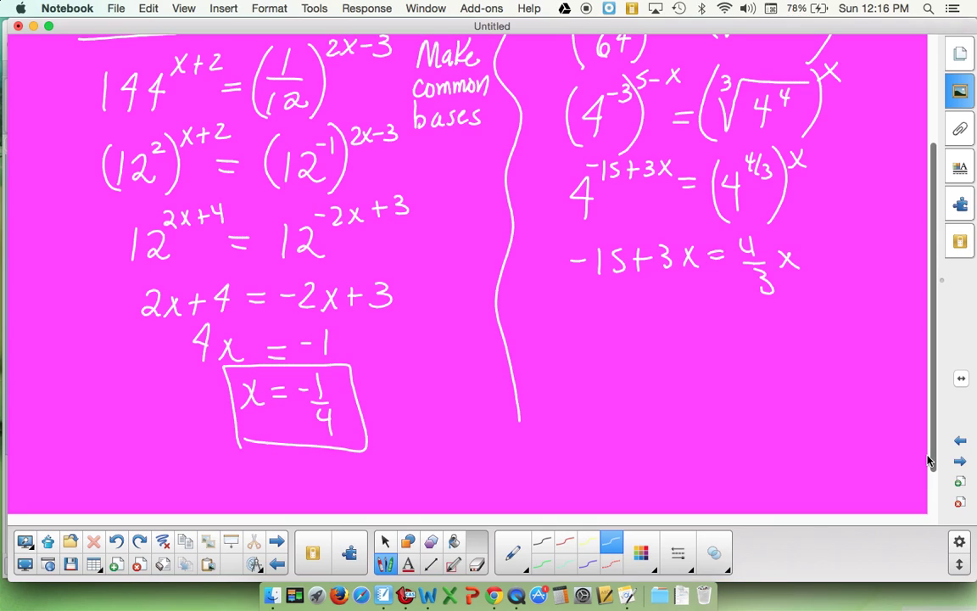
# Bracket -15+3x = 4/3 x, multiply it by 3, and write -45+9x = 4x
pyautogui.moveTo(796, 228)
pyautogui.mouseDown()
pyautogui.moveTo(805, 288)
pyautogui.moveTo(786, 309)
pyautogui.mouseUp()
pyautogui.moveTo(574, 235)
pyautogui.mouseDown()
pyautogui.moveTo(560, 237)
pyautogui.moveTo(574, 309)
pyautogui.mouseUp()
pyautogui.moveTo(536, 262); pyautogui.dragTo(536, 278)
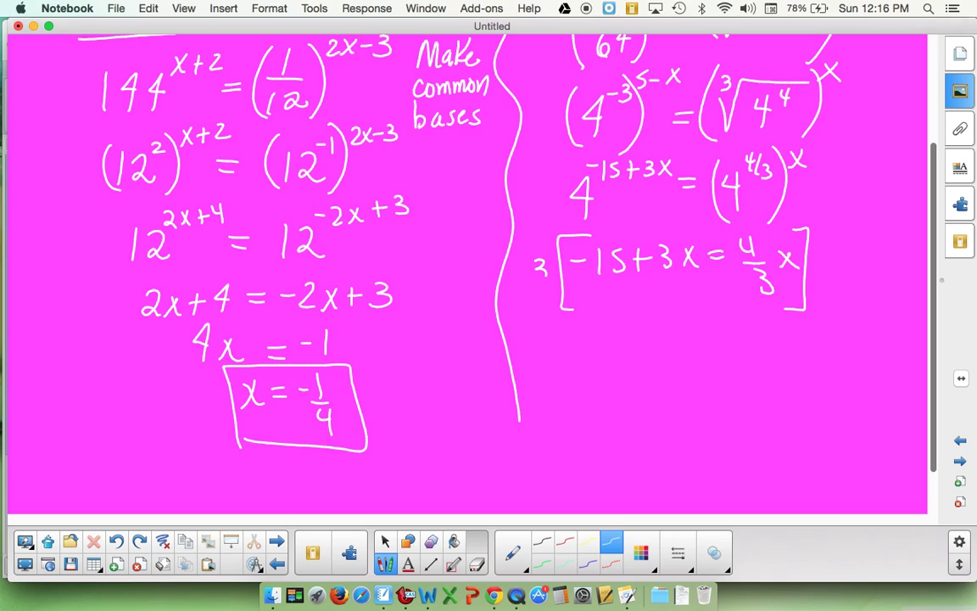
pyautogui.moveTo(561, 339)
pyautogui.mouseDown()
pyautogui.moveTo(596, 357)
pyautogui.moveTo(616, 337)
pyautogui.moveTo(660, 340)
pyautogui.moveTo(670, 355)
pyautogui.moveTo(690, 333)
pyautogui.moveTo(699, 353)
pyautogui.moveTo(735, 337)
pyautogui.mouseUp()
pyautogui.click(717, 343)
pyautogui.moveTo(720, 345); pyautogui.dragTo(761, 342)
pyautogui.moveTo(756, 329)
pyautogui.mouseDown()
pyautogui.moveTo(756, 351)
pyautogui.moveTo(779, 347)
pyautogui.moveTo(765, 348)
pyautogui.mouseUp()
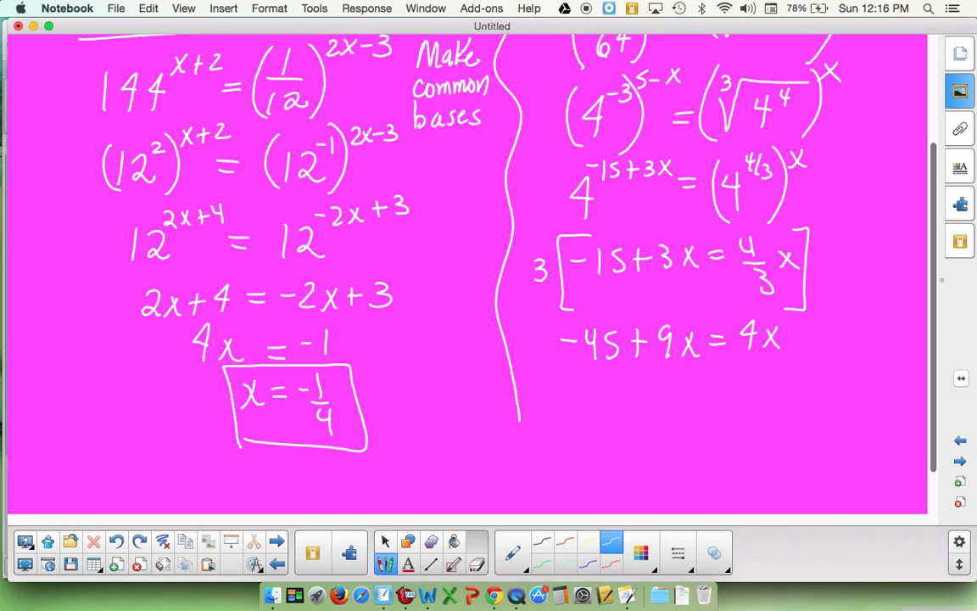
# Write 5x = 45, then x = 9, and box that answer
pyautogui.moveTo(662, 383)
pyautogui.mouseDown()
pyautogui.moveTo(674, 383)
pyautogui.moveTo(659, 407)
pyautogui.moveTo(701, 407)
pyautogui.mouseUp()
pyautogui.moveTo(700, 388)
pyautogui.mouseDown()
pyautogui.moveTo(683, 408)
pyautogui.moveTo(729, 390)
pyautogui.mouseUp()
pyautogui.moveTo(716, 398); pyautogui.dragTo(758, 398)
pyautogui.moveTo(754, 386)
pyautogui.mouseDown()
pyautogui.moveTo(754, 408)
pyautogui.moveTo(789, 383)
pyautogui.moveTo(774, 408)
pyautogui.mouseUp()
pyautogui.moveTo(696, 434)
pyautogui.mouseDown()
pyautogui.moveTo(709, 460)
pyautogui.moveTo(694, 461)
pyautogui.moveTo(735, 443)
pyautogui.mouseUp()
pyautogui.moveTo(718, 453)
pyautogui.mouseDown()
pyautogui.moveTo(754, 442)
pyautogui.moveTo(753, 457)
pyautogui.mouseUp()
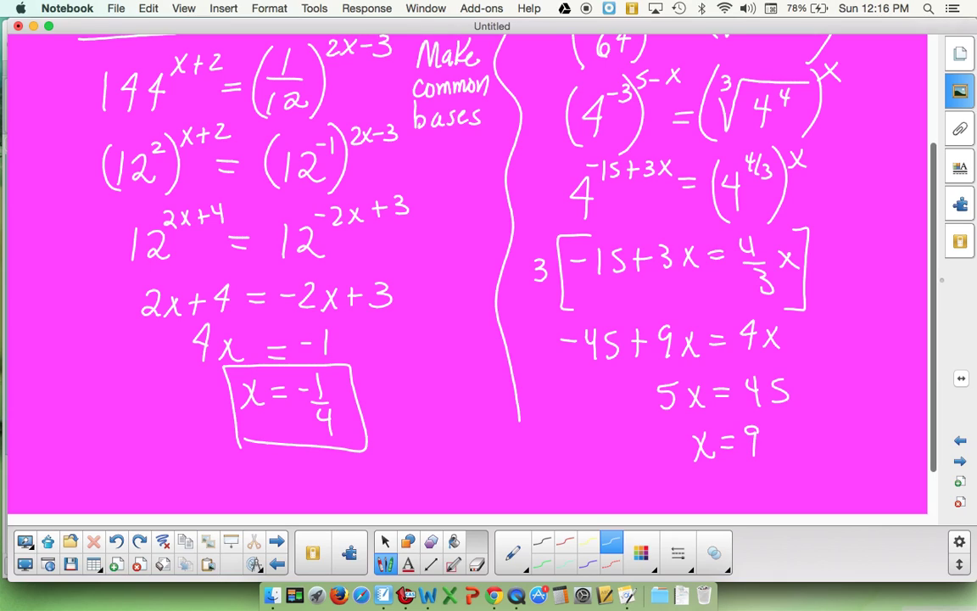
pyautogui.moveTo(677, 476)
pyautogui.mouseDown()
pyautogui.moveTo(778, 474)
pyautogui.moveTo(769, 415)
pyautogui.moveTo(677, 418)
pyautogui.moveTo(674, 481)
pyautogui.mouseUp()
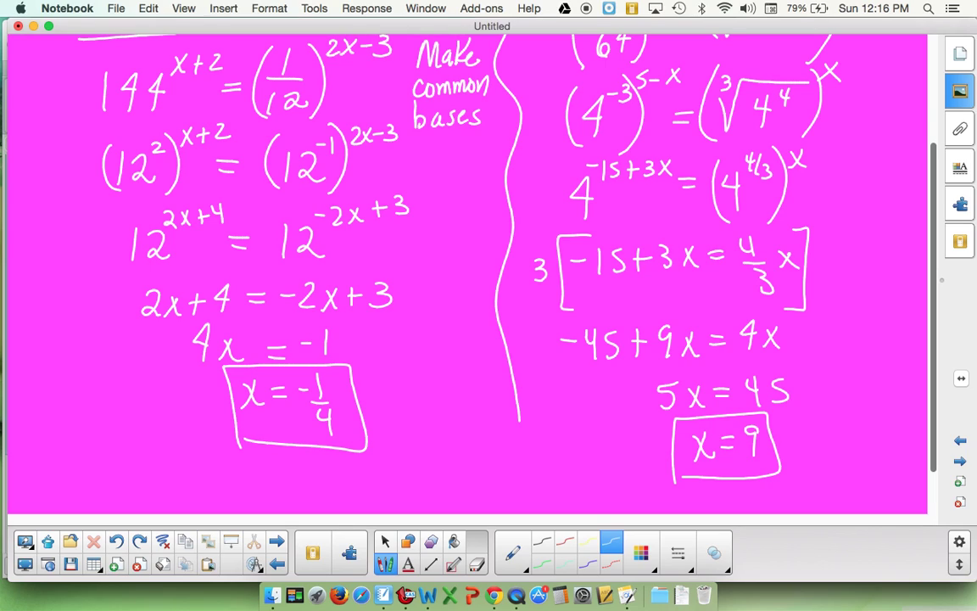
# On a new blank page, handwrite the title 'Exp Growth/Decay' and underline it
pyautogui.click(277, 542)
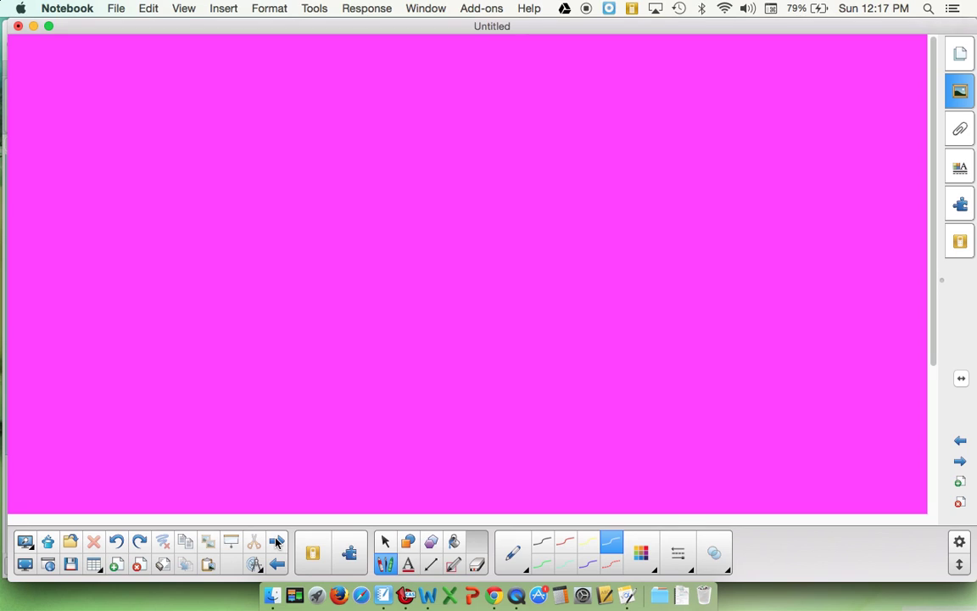
pyautogui.moveTo(87, 54)
pyautogui.mouseDown()
pyautogui.moveTo(107, 97)
pyautogui.moveTo(103, 74)
pyautogui.moveTo(117, 53)
pyautogui.mouseUp()
pyautogui.moveTo(109, 68)
pyautogui.mouseDown()
pyautogui.moveTo(127, 95)
pyautogui.moveTo(112, 96)
pyautogui.mouseUp()
pyautogui.moveTo(134, 70)
pyautogui.mouseDown()
pyautogui.moveTo(134, 108)
pyautogui.moveTo(136, 84)
pyautogui.mouseUp()
pyautogui.moveTo(173, 56)
pyautogui.mouseDown()
pyautogui.moveTo(163, 78)
pyautogui.moveTo(219, 67)
pyautogui.moveTo(204, 81)
pyautogui.mouseUp()
pyautogui.moveTo(200, 66)
pyautogui.mouseDown()
pyautogui.moveTo(224, 46)
pyautogui.moveTo(215, 78)
pyautogui.mouseUp()
pyautogui.moveTo(244, 42); pyautogui.dragTo(236, 89)
pyautogui.moveTo(252, 57)
pyautogui.mouseDown()
pyautogui.moveTo(245, 87)
pyautogui.moveTo(256, 94)
pyautogui.mouseUp()
pyautogui.moveTo(273, 60); pyautogui.dragTo(298, 90)
pyautogui.moveTo(311, 74)
pyautogui.mouseDown()
pyautogui.moveTo(307, 90)
pyautogui.moveTo(333, 90)
pyautogui.moveTo(348, 104)
pyautogui.moveTo(73, 108)
pyautogui.moveTo(89, 154)
pyautogui.mouseUp()
# Begin the subheading 'Human Pop/ Bu' beneath the title
pyautogui.moveTo(100, 120); pyautogui.dragTo(100, 153)
pyautogui.moveTo(84, 138)
pyautogui.mouseDown()
pyautogui.moveTo(101, 136)
pyautogui.moveTo(121, 153)
pyautogui.moveTo(166, 151)
pyautogui.mouseUp()
pyautogui.moveTo(180, 121)
pyautogui.mouseDown()
pyautogui.moveTo(181, 166)
pyautogui.moveTo(180, 142)
pyautogui.moveTo(197, 146)
pyautogui.mouseUp()
pyautogui.moveTo(202, 133)
pyautogui.mouseDown()
pyautogui.moveTo(204, 168)
pyautogui.moveTo(205, 149)
pyautogui.mouseUp()
pyautogui.moveTo(234, 117); pyautogui.dragTo(224, 167)
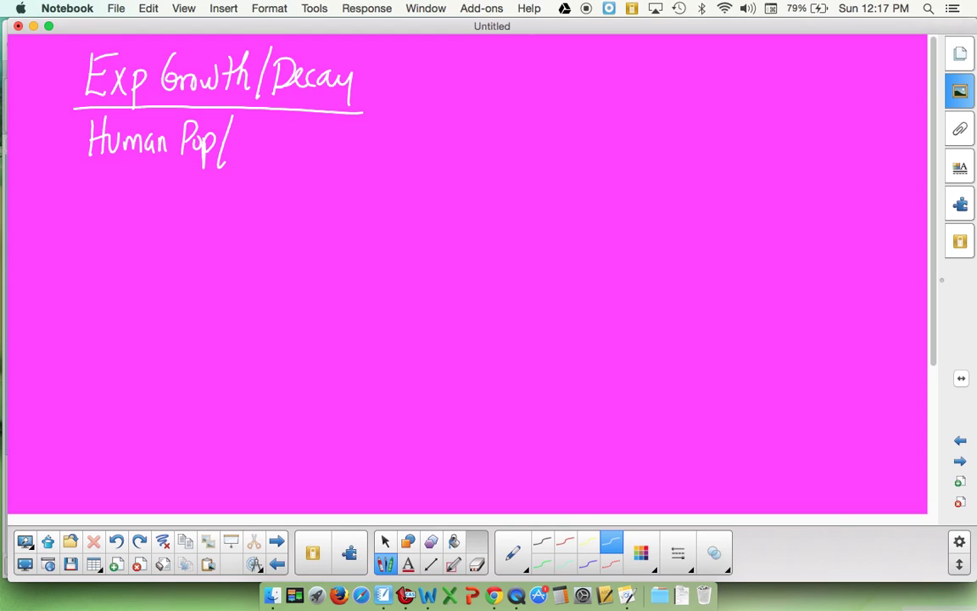
pyautogui.moveTo(247, 122); pyautogui.dragTo(248, 153)
pyautogui.moveTo(266, 134)
pyautogui.mouseDown()
pyautogui.moveTo(283, 151)
pyautogui.moveTo(353, 150)
pyautogui.mouseUp()
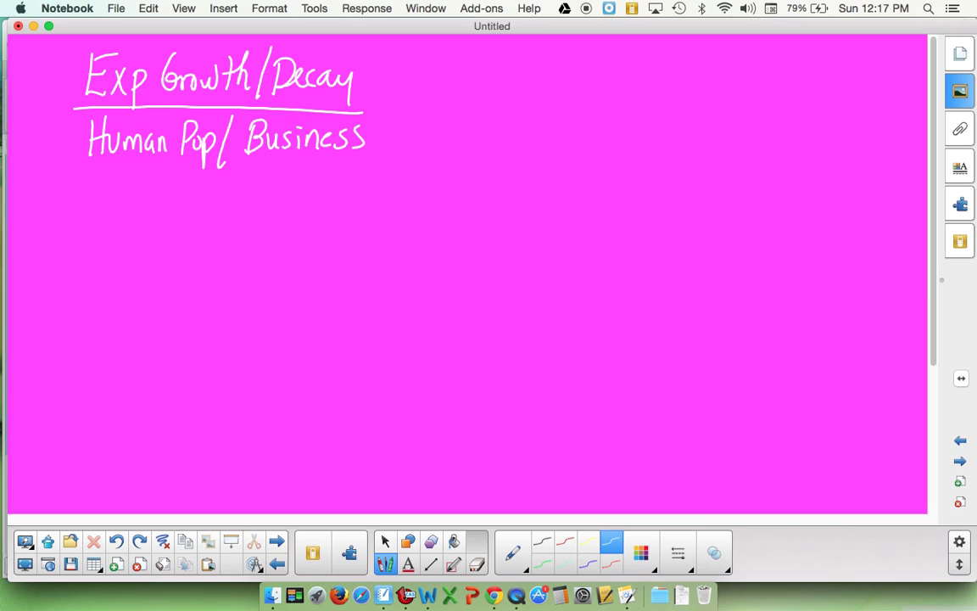
# Handwrite the formula y = a(1 ± r)^t below the heading
pyautogui.moveTo(110, 205); pyautogui.dragTo(111, 248)
pyautogui.moveTo(143, 213); pyautogui.dragTo(161, 222)
pyautogui.moveTo(180, 216)
pyautogui.mouseDown()
pyautogui.moveTo(192, 212)
pyautogui.moveTo(197, 229)
pyautogui.moveTo(238, 219)
pyautogui.mouseUp()
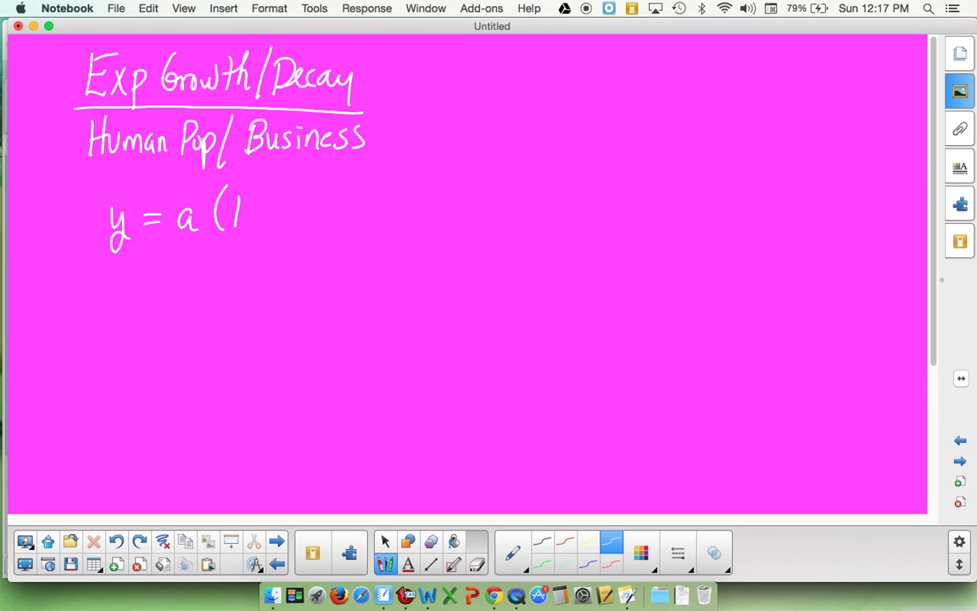
pyautogui.moveTo(272, 198); pyautogui.dragTo(281, 221)
pyautogui.moveTo(291, 206)
pyautogui.mouseDown()
pyautogui.moveTo(290, 219)
pyautogui.moveTo(305, 203)
pyautogui.mouseUp()
pyautogui.moveTo(312, 188); pyautogui.dragTo(314, 221)
pyautogui.moveTo(334, 173)
pyautogui.mouseDown()
pyautogui.moveTo(339, 194)
pyautogui.moveTo(344, 181)
pyautogui.mouseUp()
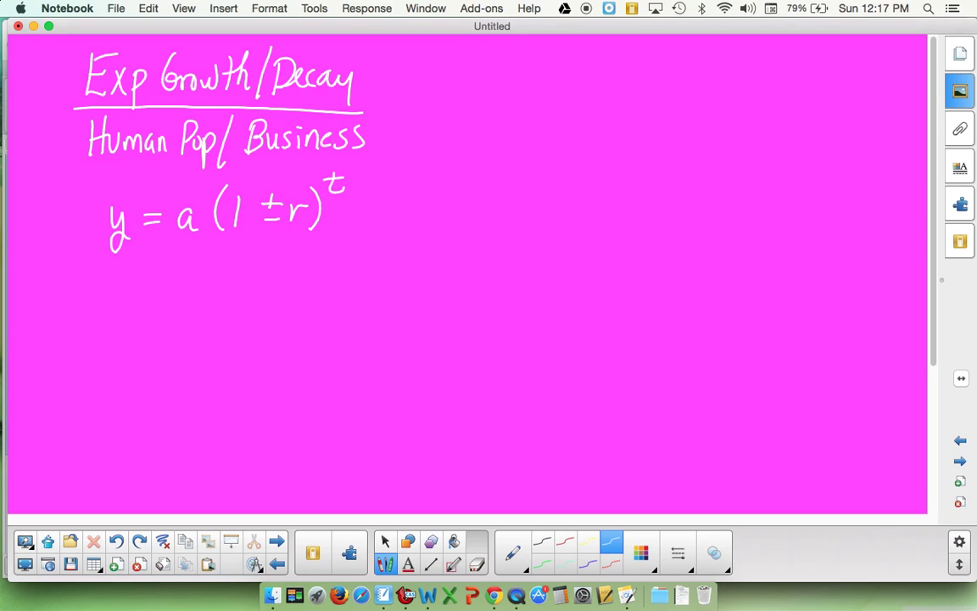
# Draw an arrow up to y and label it 'Final Amt'
pyautogui.moveTo(106, 295)
pyautogui.mouseDown()
pyautogui.moveTo(116, 259)
pyautogui.moveTo(128, 267)
pyautogui.mouseUp()
pyautogui.moveTo(73, 299)
pyautogui.mouseDown()
pyautogui.moveTo(72, 320)
pyautogui.moveTo(85, 297)
pyautogui.mouseUp()
pyautogui.moveTo(73, 309); pyautogui.dragTo(107, 320)
pyautogui.moveTo(119, 309); pyautogui.dragTo(119, 320)
pyautogui.moveTo(133, 293)
pyautogui.mouseDown()
pyautogui.moveTo(133, 313)
pyautogui.moveTo(100, 320)
pyautogui.moveTo(105, 338)
pyautogui.mouseUp()
pyautogui.moveTo(96, 330); pyautogui.dragTo(129, 336)
pyautogui.moveTo(140, 319); pyautogui.dragTo(141, 337)
pyautogui.moveTo(133, 322); pyautogui.dragTo(148, 320)
# Draw an arrow to a and label it 'Inital Amt'
pyautogui.moveTo(186, 288)
pyautogui.mouseDown()
pyautogui.moveTo(190, 243)
pyautogui.moveTo(200, 259)
pyautogui.mouseUp()
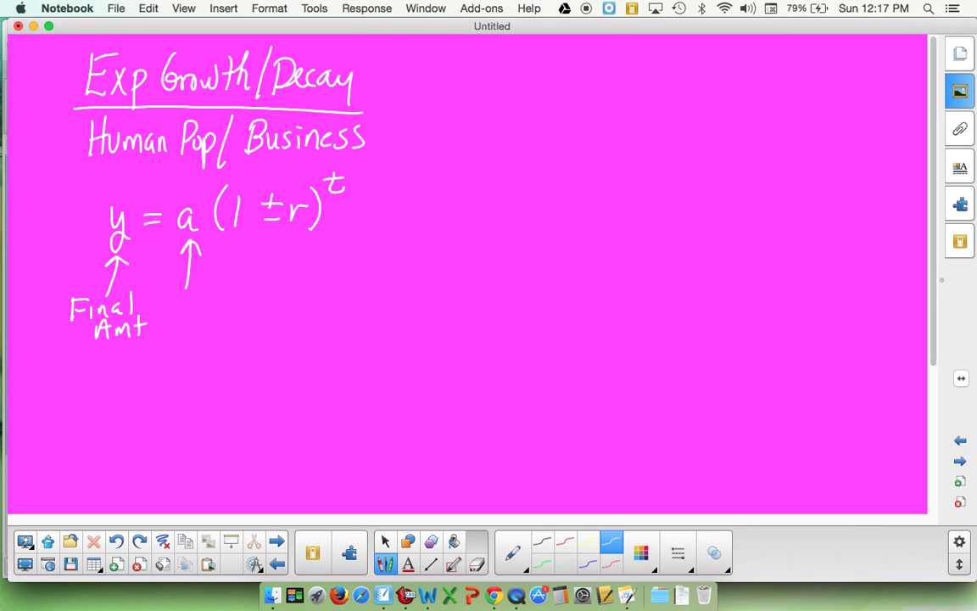
pyautogui.moveTo(179, 291); pyautogui.dragTo(180, 306)
pyautogui.moveTo(170, 307); pyautogui.dragTo(190, 307)
pyautogui.moveTo(172, 290)
pyautogui.mouseDown()
pyautogui.moveTo(204, 305)
pyautogui.moveTo(214, 280)
pyautogui.moveTo(222, 306)
pyautogui.mouseUp()
pyautogui.click(216, 285)
pyautogui.moveTo(217, 290)
pyautogui.mouseDown()
pyautogui.moveTo(246, 306)
pyautogui.moveTo(191, 335)
pyautogui.moveTo(200, 334)
pyautogui.mouseUp()
pyautogui.moveTo(188, 327); pyautogui.dragTo(234, 333)
pyautogui.moveTo(226, 317); pyautogui.dragTo(244, 316)
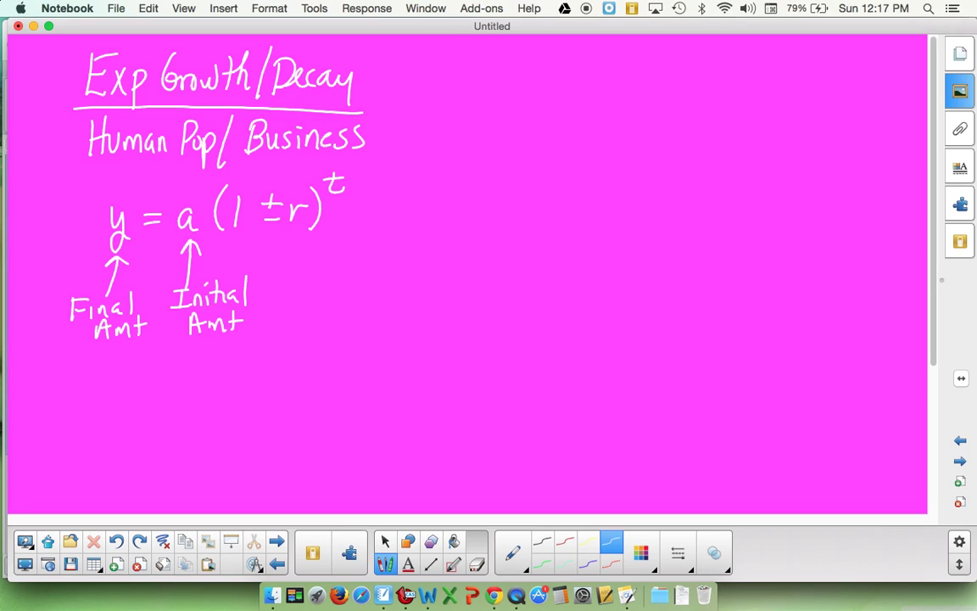
# Draw an arrow to r and label it 'rate of growth/decay'
pyautogui.moveTo(297, 273)
pyautogui.mouseDown()
pyautogui.moveTo(297, 236)
pyautogui.moveTo(305, 248)
pyautogui.mouseUp()
pyautogui.moveTo(295, 297)
pyautogui.mouseDown()
pyautogui.moveTo(303, 283)
pyautogui.moveTo(316, 297)
pyautogui.moveTo(320, 290)
pyautogui.mouseUp()
pyautogui.moveTo(314, 276); pyautogui.dragTo(353, 275)
pyautogui.moveTo(348, 263); pyautogui.dragTo(360, 259)
pyautogui.moveTo(308, 299)
pyautogui.mouseDown()
pyautogui.moveTo(307, 328)
pyautogui.moveTo(321, 302)
pyautogui.mouseUp()
pyautogui.moveTo(331, 303)
pyautogui.mouseDown()
pyautogui.moveTo(348, 294)
pyautogui.moveTo(351, 303)
pyautogui.mouseUp()
pyautogui.moveTo(344, 293); pyautogui.dragTo(373, 302)
pyautogui.moveTo(304, 349)
pyautogui.mouseDown()
pyautogui.moveTo(306, 359)
pyautogui.moveTo(341, 358)
pyautogui.mouseUp()
pyautogui.moveTo(342, 349)
pyautogui.mouseDown()
pyautogui.moveTo(353, 350)
pyautogui.moveTo(344, 359)
pyautogui.mouseUp()
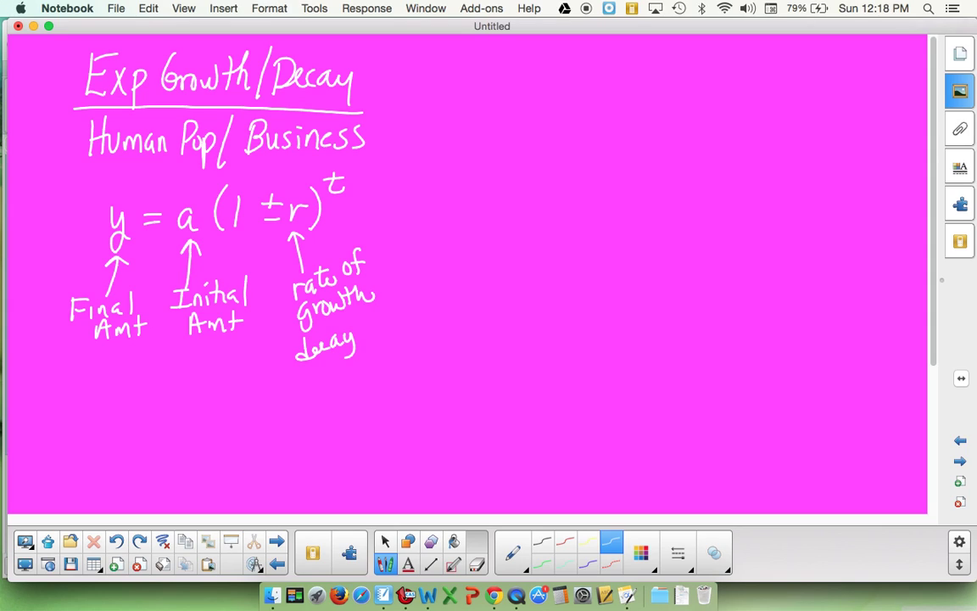
pyautogui.moveTo(363, 316)
pyautogui.mouseDown()
pyautogui.moveTo(358, 344)
pyautogui.moveTo(383, 332)
pyautogui.moveTo(416, 338)
pyautogui.mouseUp()
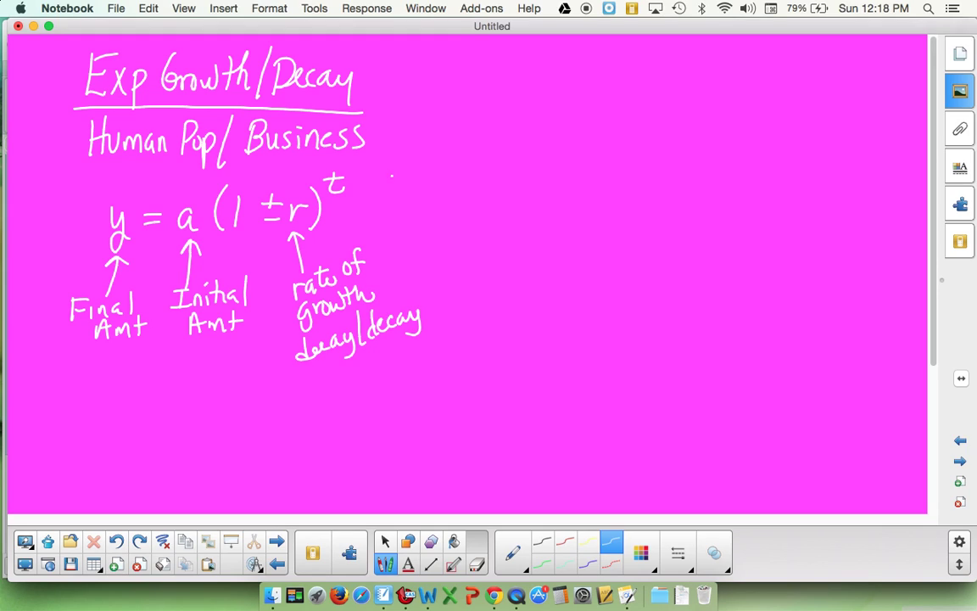
# Label the exponent t as 'time'
pyautogui.moveTo(371, 169)
pyautogui.mouseDown()
pyautogui.moveTo(371, 183)
pyautogui.moveTo(392, 176)
pyautogui.mouseUp()
pyautogui.moveTo(400, 167)
pyautogui.mouseDown()
pyautogui.moveTo(398, 182)
pyautogui.moveTo(405, 173)
pyautogui.mouseUp()
pyautogui.moveTo(409, 175); pyautogui.dragTo(449, 181)
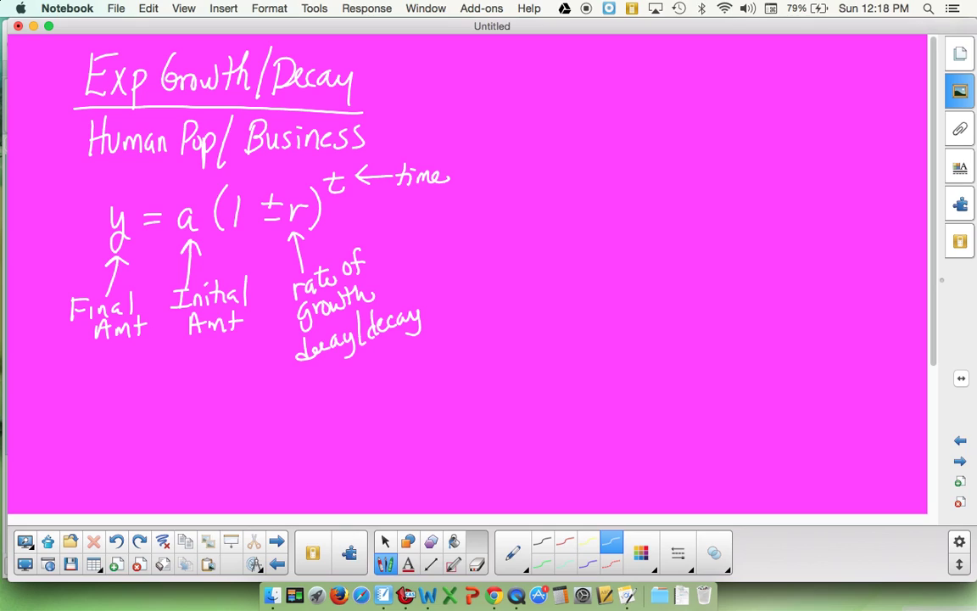
# Draw a wavy page divider and write 'Heavy equipment loses 1/5 value' to its right
pyautogui.moveTo(465, 58)
pyautogui.mouseDown()
pyautogui.moveTo(478, 318)
pyautogui.moveTo(460, 512)
pyautogui.mouseUp()
pyautogui.moveTo(505, 64); pyautogui.dragTo(504, 100)
pyautogui.moveTo(511, 61)
pyautogui.mouseDown()
pyautogui.moveTo(512, 98)
pyautogui.moveTo(519, 79)
pyautogui.mouseUp()
pyautogui.moveTo(521, 88)
pyautogui.mouseDown()
pyautogui.moveTo(554, 75)
pyautogui.moveTo(566, 106)
pyautogui.moveTo(597, 76)
pyautogui.moveTo(613, 77)
pyautogui.moveTo(614, 110)
pyautogui.moveTo(627, 85)
pyautogui.moveTo(639, 83)
pyautogui.moveTo(644, 106)
pyautogui.moveTo(655, 81)
pyautogui.moveTo(706, 98)
pyautogui.mouseUp()
pyautogui.moveTo(718, 56)
pyautogui.mouseDown()
pyautogui.moveTo(718, 95)
pyautogui.moveTo(728, 70)
pyautogui.mouseUp()
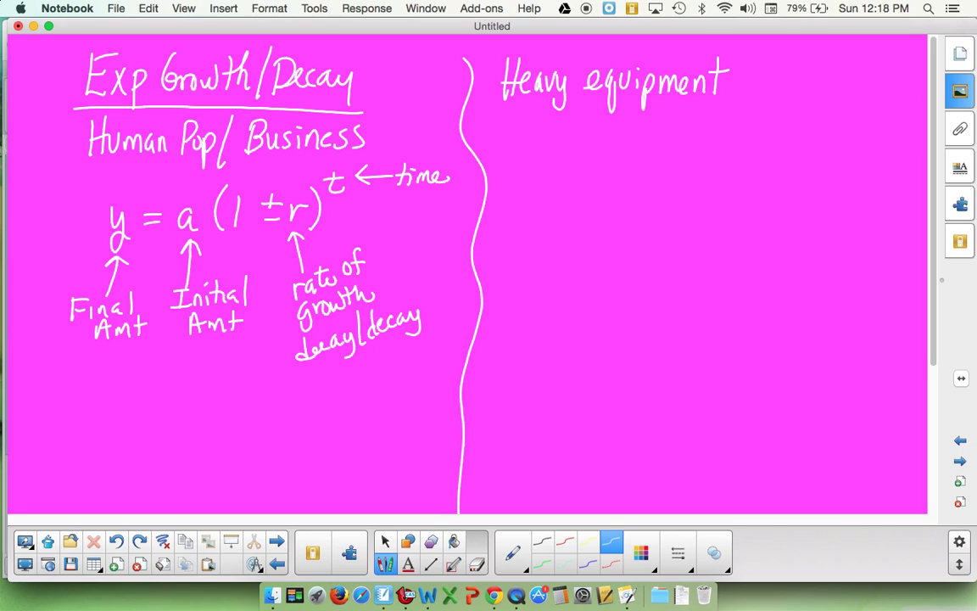
pyautogui.moveTo(756, 64)
pyautogui.mouseDown()
pyautogui.moveTo(758, 89)
pyautogui.moveTo(770, 76)
pyautogui.moveTo(795, 87)
pyautogui.mouseUp()
pyautogui.moveTo(805, 73)
pyautogui.mouseDown()
pyautogui.moveTo(797, 88)
pyautogui.moveTo(833, 69)
pyautogui.moveTo(857, 85)
pyautogui.mouseUp()
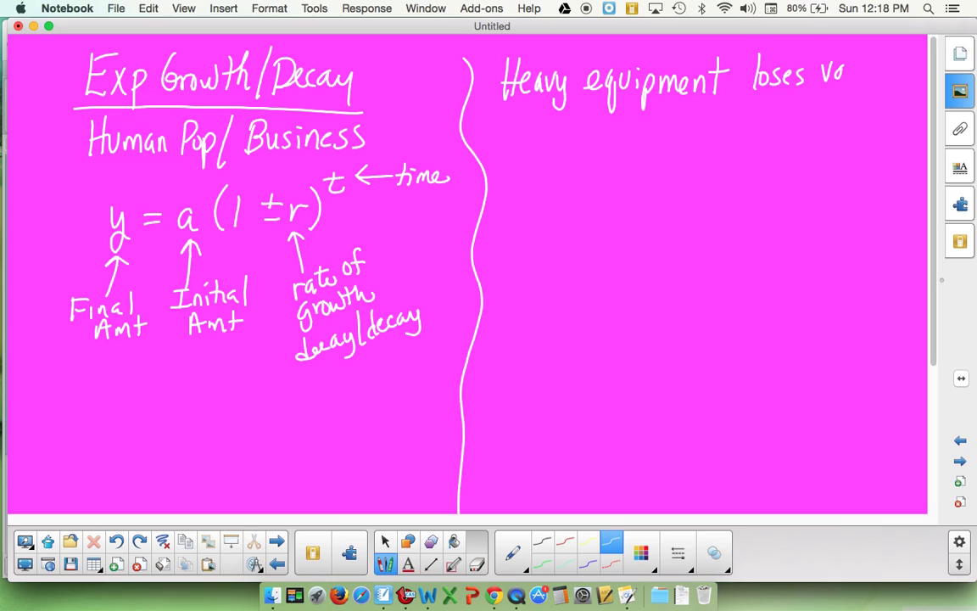
pyautogui.press('super+z')
pyautogui.press('super+z')
pyautogui.moveTo(832, 49); pyautogui.dragTo(838, 73)
pyautogui.moveTo(828, 78)
pyautogui.mouseDown()
pyautogui.moveTo(862, 83)
pyautogui.moveTo(874, 66)
pyautogui.moveTo(892, 85)
pyautogui.mouseUp()
pyautogui.moveTo(896, 70); pyautogui.dragTo(921, 83)
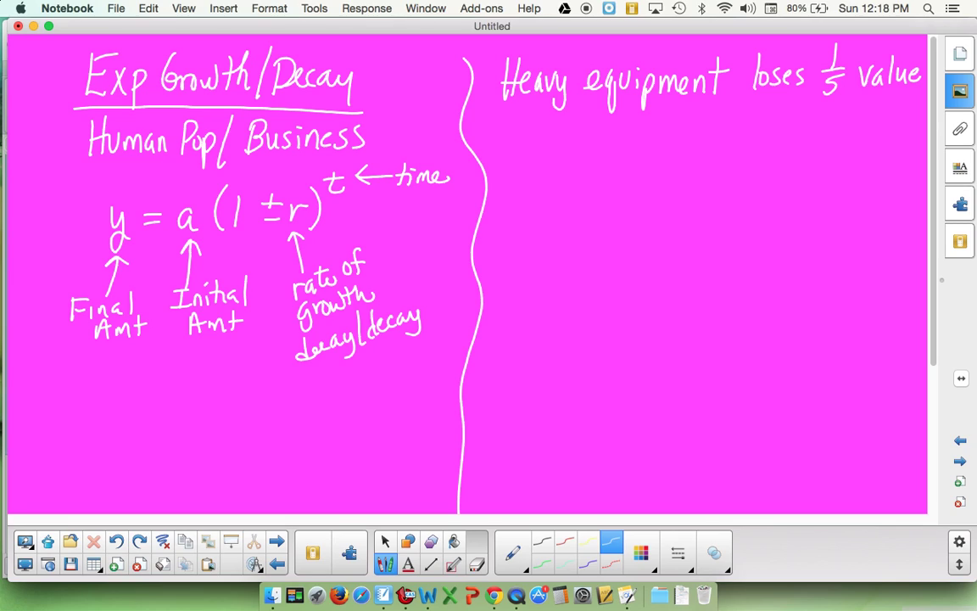
# Continue the problem on the next line with 'each year. Earthmover initially'
pyautogui.moveTo(523, 132)
pyautogui.mouseDown()
pyautogui.moveTo(520, 146)
pyautogui.moveTo(568, 147)
pyautogui.mouseUp()
pyautogui.click(520, 188)
pyautogui.moveTo(575, 134)
pyautogui.mouseDown()
pyautogui.moveTo(581, 160)
pyautogui.moveTo(597, 130)
pyautogui.moveTo(620, 143)
pyautogui.mouseUp()
pyautogui.moveTo(625, 142); pyautogui.dragTo(632, 131)
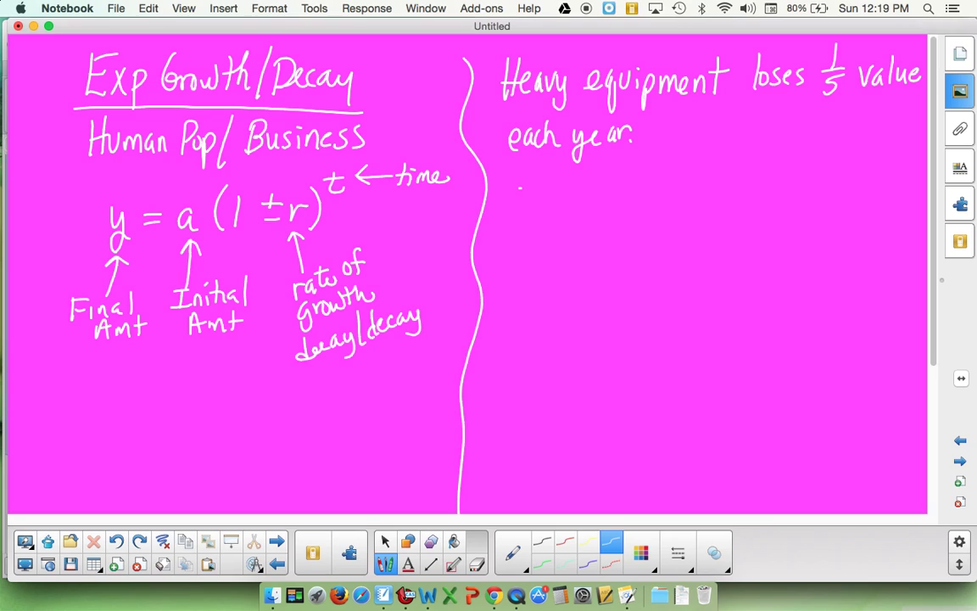
pyautogui.moveTo(670, 117)
pyautogui.mouseDown()
pyautogui.moveTo(692, 135)
pyautogui.moveTo(716, 136)
pyautogui.moveTo(726, 124)
pyautogui.moveTo(739, 138)
pyautogui.moveTo(760, 137)
pyautogui.moveTo(762, 127)
pyautogui.moveTo(803, 129)
pyautogui.mouseUp()
pyautogui.moveTo(805, 124); pyautogui.dragTo(850, 133)
pyautogui.moveTo(853, 122)
pyautogui.mouseDown()
pyautogui.moveTo(853, 132)
pyautogui.moveTo(860, 119)
pyautogui.mouseUp()
pyautogui.moveTo(862, 123); pyautogui.dragTo(875, 132)
pyautogui.moveTo(880, 104)
pyautogui.mouseDown()
pyautogui.moveTo(879, 132)
pyautogui.moveTo(901, 143)
pyautogui.mouseUp()
# Write 'Cost $125,000.' on the third line
pyautogui.moveTo(529, 176)
pyautogui.mouseDown()
pyautogui.moveTo(526, 192)
pyautogui.moveTo(542, 180)
pyautogui.moveTo(551, 190)
pyautogui.mouseUp()
pyautogui.moveTo(564, 168)
pyautogui.mouseDown()
pyautogui.moveTo(567, 190)
pyautogui.moveTo(575, 176)
pyautogui.mouseUp()
pyautogui.moveTo(598, 165); pyautogui.dragTo(594, 180)
pyautogui.moveTo(613, 167)
pyautogui.mouseDown()
pyautogui.moveTo(615, 187)
pyautogui.moveTo(640, 185)
pyautogui.moveTo(651, 166)
pyautogui.mouseUp()
pyautogui.moveTo(654, 178)
pyautogui.mouseDown()
pyautogui.moveTo(652, 189)
pyautogui.moveTo(667, 164)
pyautogui.moveTo(680, 164)
pyautogui.mouseUp()
pyautogui.moveTo(697, 162); pyautogui.dragTo(695, 164)
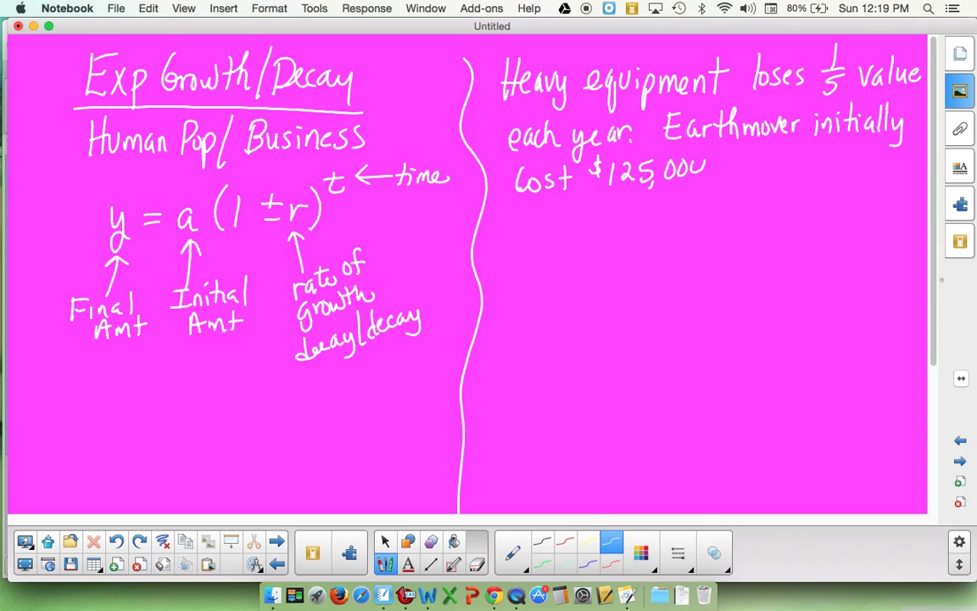
pyautogui.click(708, 171)
# Write part a) 'How much is it worth after 2 years?' and start the equation y =
pyautogui.moveTo(526, 216)
pyautogui.mouseDown()
pyautogui.moveTo(526, 230)
pyautogui.moveTo(558, 232)
pyautogui.mouseUp()
pyautogui.moveTo(566, 210)
pyautogui.mouseDown()
pyautogui.moveTo(565, 230)
pyautogui.moveTo(567, 221)
pyautogui.mouseUp()
pyautogui.moveTo(572, 218)
pyautogui.mouseDown()
pyautogui.moveTo(581, 227)
pyautogui.moveTo(611, 212)
pyautogui.moveTo(632, 229)
pyautogui.moveTo(660, 227)
pyautogui.mouseUp()
pyautogui.moveTo(670, 217)
pyautogui.mouseDown()
pyautogui.moveTo(667, 229)
pyautogui.moveTo(728, 227)
pyautogui.moveTo(769, 212)
pyautogui.moveTo(795, 221)
pyautogui.mouseUp()
pyautogui.moveTo(788, 209); pyautogui.dragTo(820, 219)
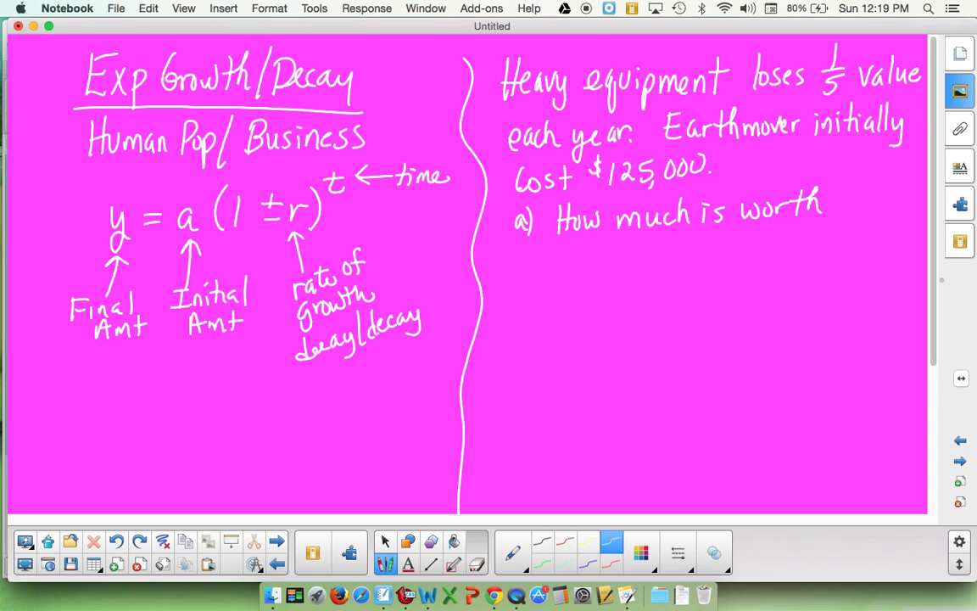
pyautogui.moveTo(566, 253)
pyautogui.mouseDown()
pyautogui.moveTo(567, 267)
pyautogui.moveTo(618, 263)
pyautogui.moveTo(595, 249)
pyautogui.moveTo(684, 278)
pyautogui.moveTo(713, 264)
pyautogui.mouseUp()
pyautogui.moveTo(716, 248)
pyautogui.mouseDown()
pyautogui.moveTo(733, 261)
pyautogui.moveTo(741, 253)
pyautogui.mouseUp()
pyautogui.moveTo(748, 251)
pyautogui.mouseDown()
pyautogui.moveTo(743, 263)
pyautogui.moveTo(763, 251)
pyautogui.mouseUp()
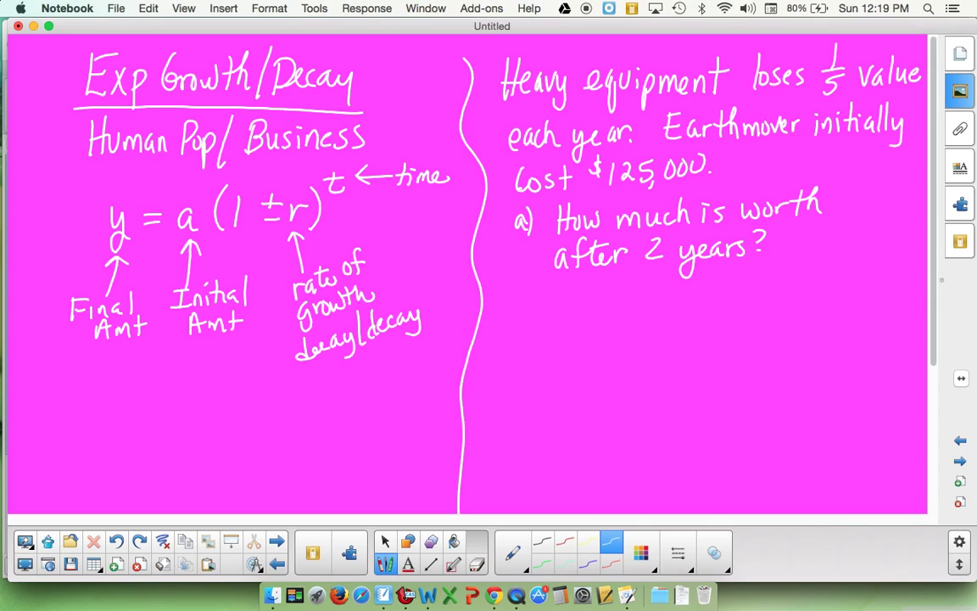
pyautogui.moveTo(531, 295)
pyautogui.mouseDown()
pyautogui.moveTo(534, 337)
pyautogui.moveTo(575, 303)
pyautogui.mouseUp()
pyautogui.moveTo(559, 314); pyautogui.dragTo(577, 313)
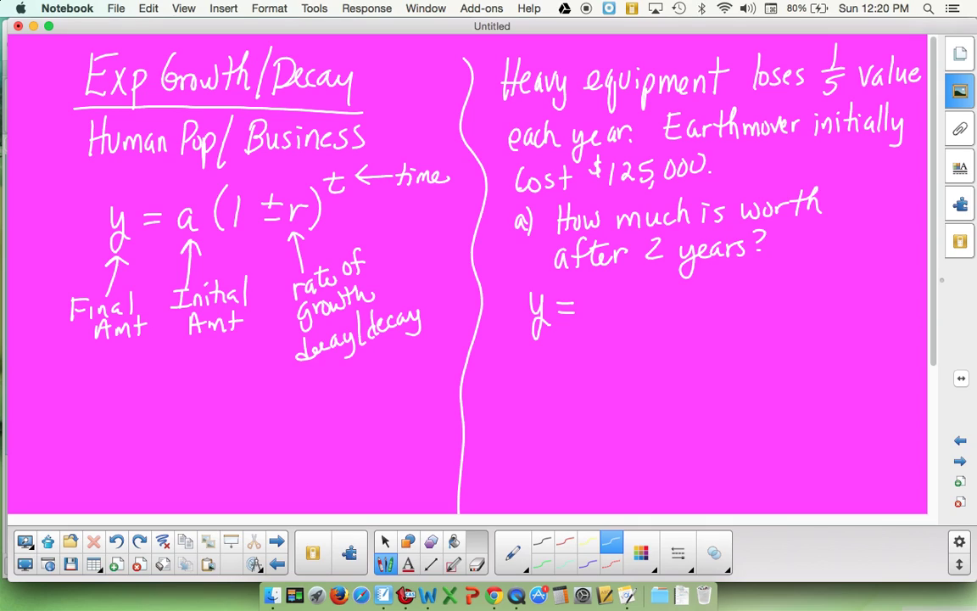
# Complete the part a) equation as y = 125,000(1 − 1/5)^t
pyautogui.moveTo(594, 291)
pyautogui.mouseDown()
pyautogui.moveTo(591, 317)
pyautogui.moveTo(621, 315)
pyautogui.moveTo(639, 294)
pyautogui.moveTo(623, 315)
pyautogui.mouseUp()
pyautogui.moveTo(648, 307)
pyautogui.mouseDown()
pyautogui.moveTo(645, 319)
pyautogui.moveTo(648, 297)
pyautogui.moveTo(676, 297)
pyautogui.moveTo(703, 317)
pyautogui.mouseUp()
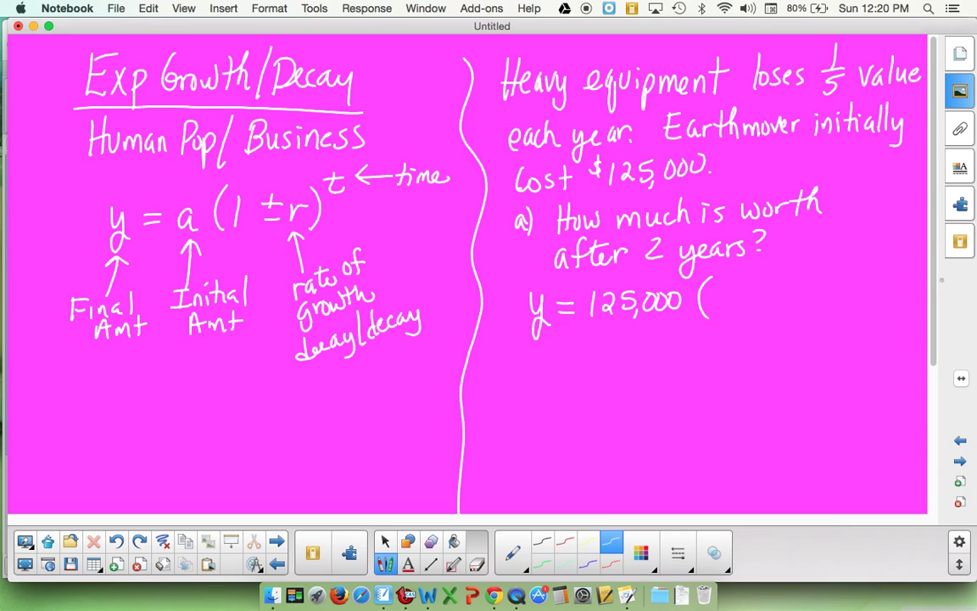
pyautogui.moveTo(796, 264); pyautogui.dragTo(798, 316)
pyautogui.moveTo(722, 284)
pyautogui.mouseDown()
pyautogui.moveTo(722, 299)
pyautogui.moveTo(768, 289)
pyautogui.mouseUp()
pyautogui.moveTo(758, 294)
pyautogui.mouseDown()
pyautogui.moveTo(777, 294)
pyautogui.moveTo(761, 313)
pyautogui.mouseUp()
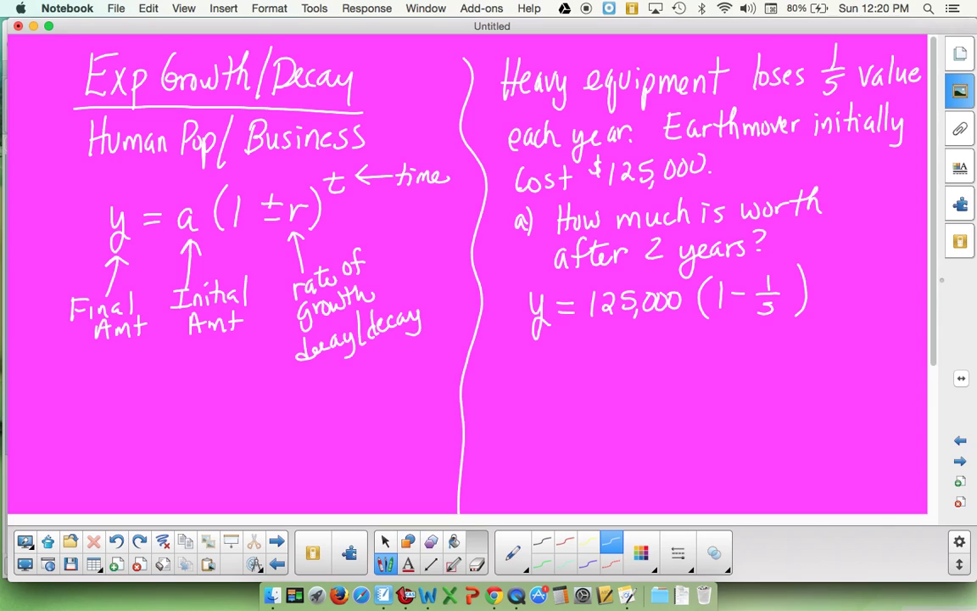
pyautogui.moveTo(820, 247)
pyautogui.mouseDown()
pyautogui.moveTo(825, 269)
pyautogui.moveTo(831, 257)
pyautogui.mouseUp()
# Write the simplified line y = 125000(4/5)^t beneath it
pyautogui.moveTo(534, 357)
pyautogui.mouseDown()
pyautogui.moveTo(549, 357)
pyautogui.moveTo(539, 388)
pyautogui.moveTo(581, 358)
pyautogui.mouseUp()
pyautogui.moveTo(558, 368); pyautogui.dragTo(605, 367)
pyautogui.moveTo(614, 352)
pyautogui.mouseDown()
pyautogui.moveTo(616, 367)
pyautogui.moveTo(632, 365)
pyautogui.mouseUp()
pyautogui.moveTo(634, 349); pyautogui.dragTo(652, 352)
pyautogui.moveTo(669, 351); pyautogui.dragTo(731, 383)
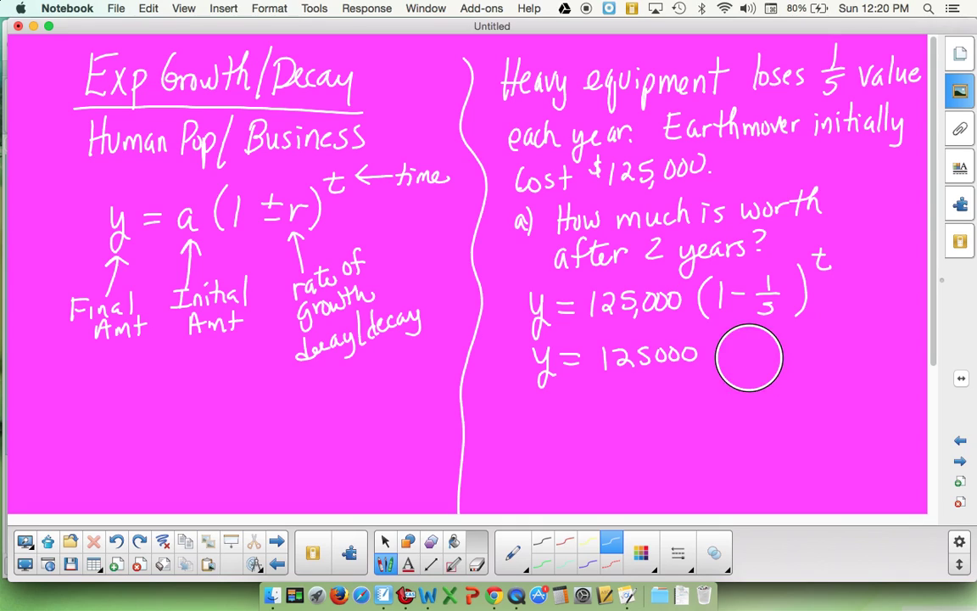
pyautogui.moveTo(747, 335); pyautogui.dragTo(751, 349)
pyautogui.moveTo(740, 358)
pyautogui.mouseDown()
pyautogui.moveTo(758, 357)
pyautogui.moveTo(743, 378)
pyautogui.mouseUp()
pyautogui.moveTo(768, 331)
pyautogui.mouseDown()
pyautogui.moveTo(771, 387)
pyautogui.moveTo(796, 334)
pyautogui.mouseUp()
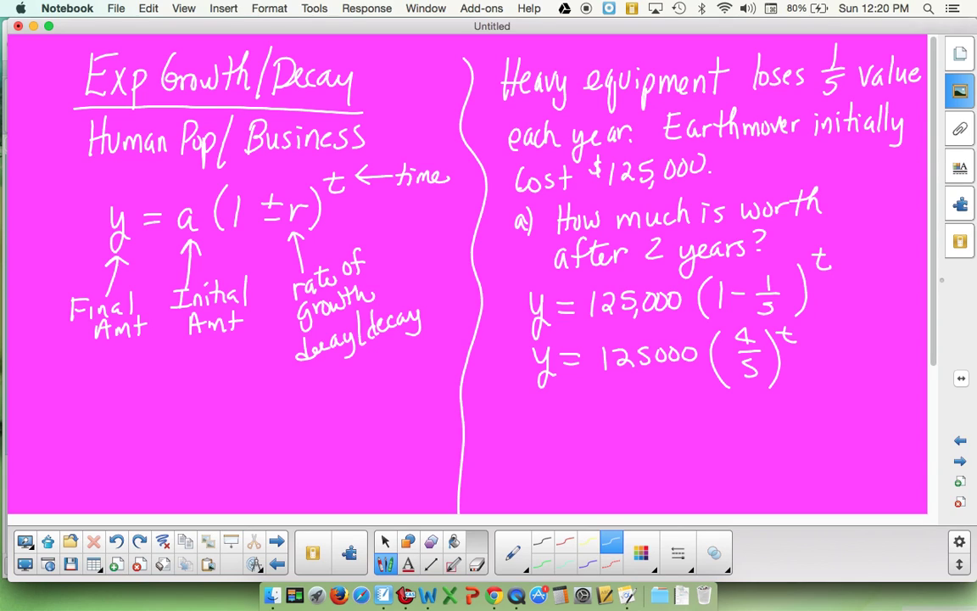
# Box the simplified equation and mark its exponent t with a yellow arrow and 2
pyautogui.scroll(-3, 939, 415)
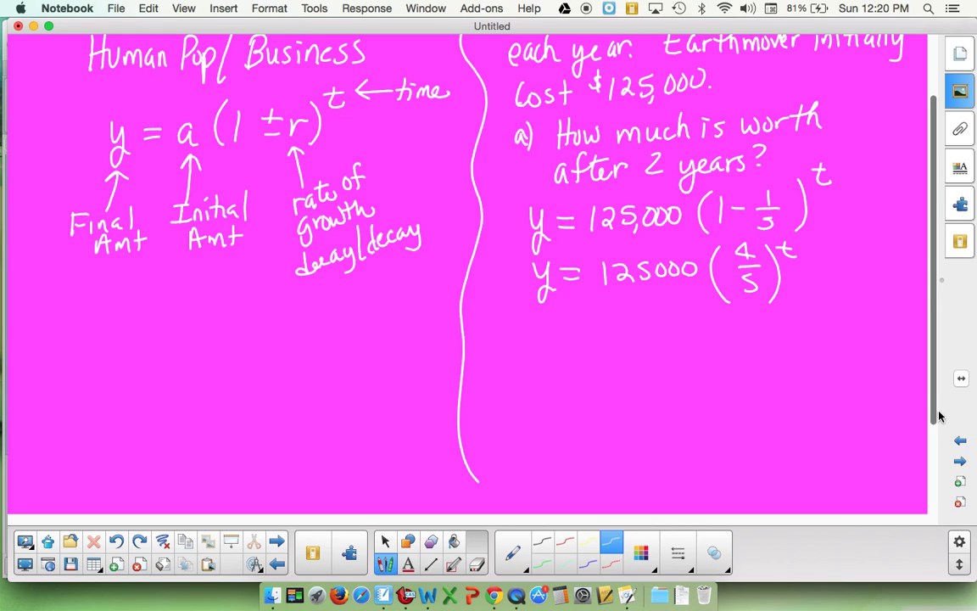
pyautogui.moveTo(589, 243)
pyautogui.mouseDown()
pyautogui.moveTo(509, 307)
pyautogui.moveTo(698, 315)
pyautogui.moveTo(833, 298)
pyautogui.moveTo(792, 238)
pyautogui.moveTo(586, 242)
pyautogui.mouseUp()
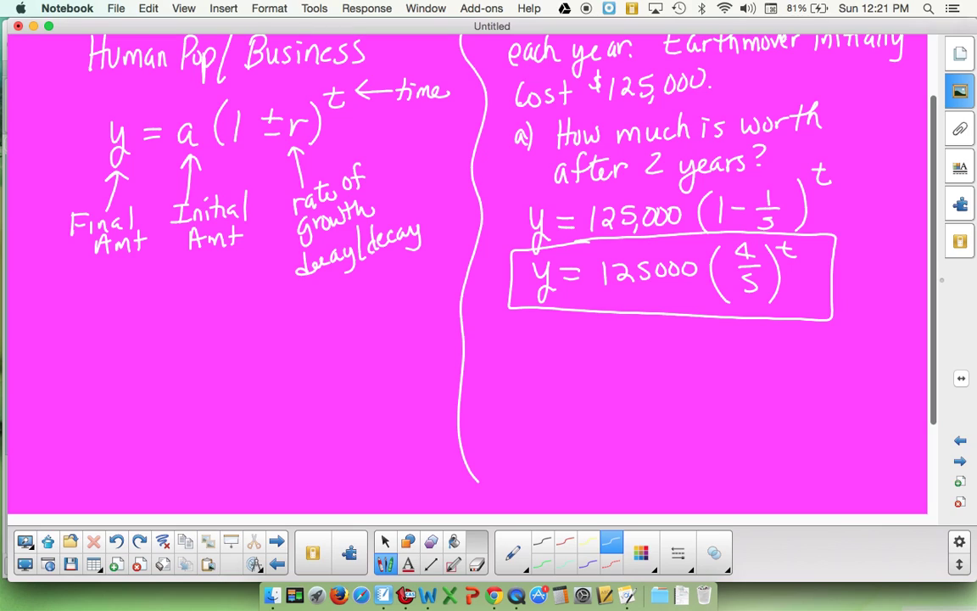
pyautogui.click(589, 540)
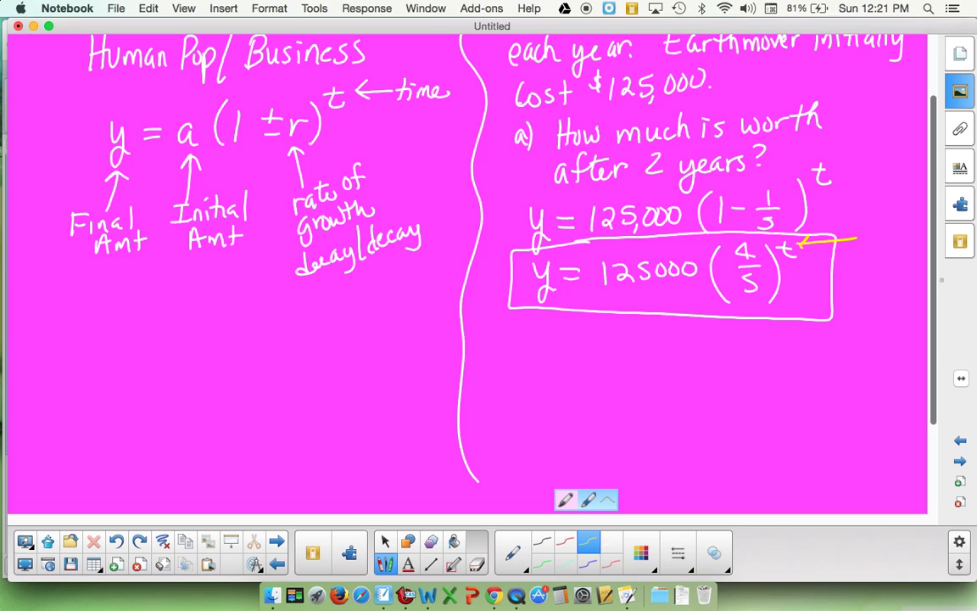
pyautogui.moveTo(866, 231); pyautogui.dragTo(880, 243)
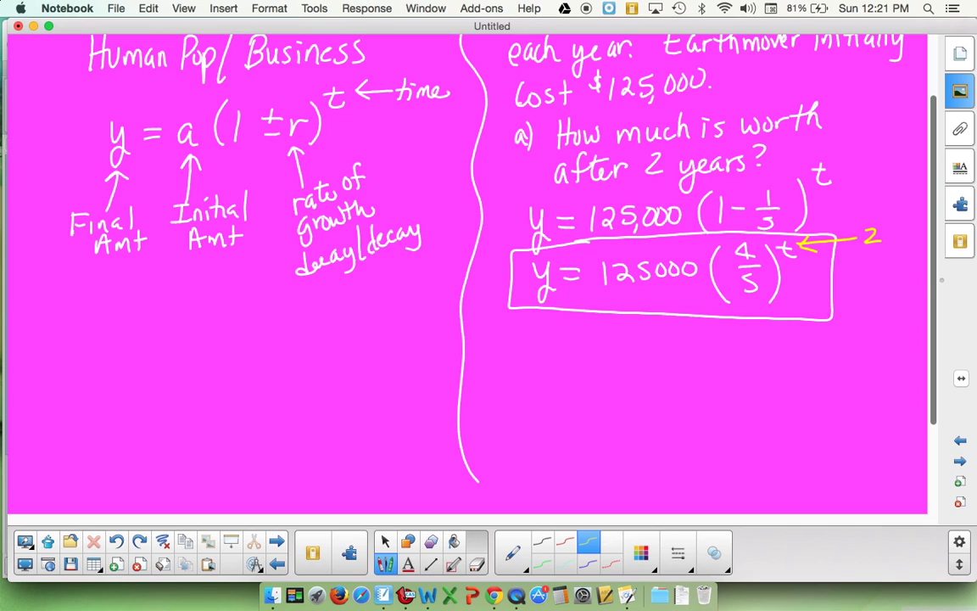
pyautogui.click(406, 597)
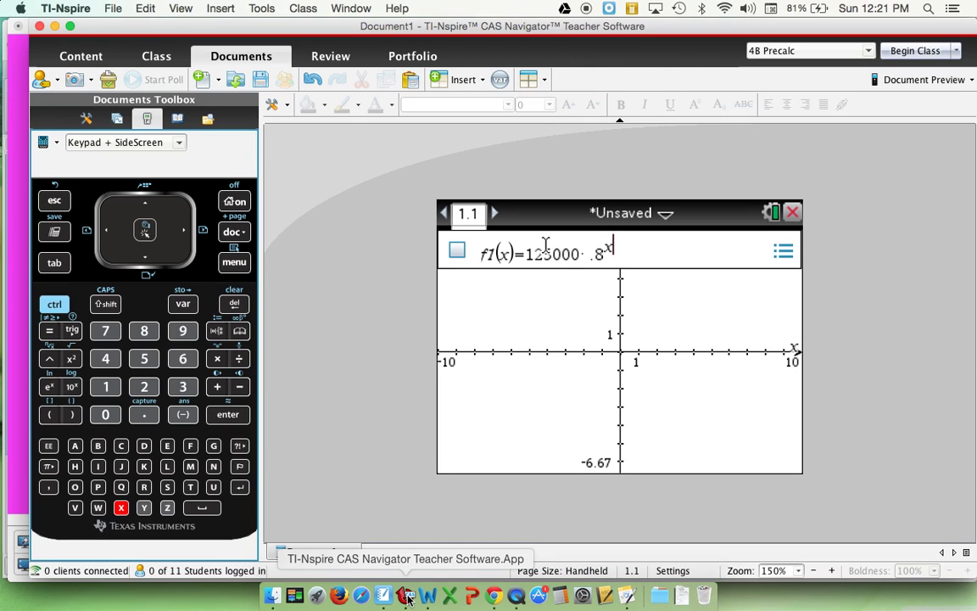
# In TI-Nspire, delete .8^x from the f1(x) definition
pyautogui.click(631, 259)
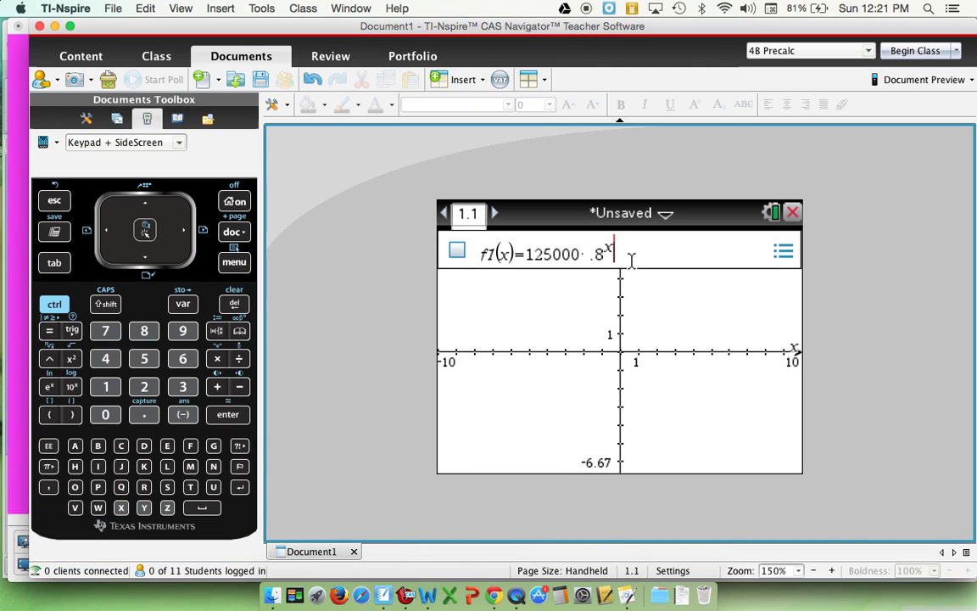
pyautogui.click(237, 304)
pyautogui.click(239, 305)
pyautogui.click(236, 304)
pyautogui.click(236, 305)
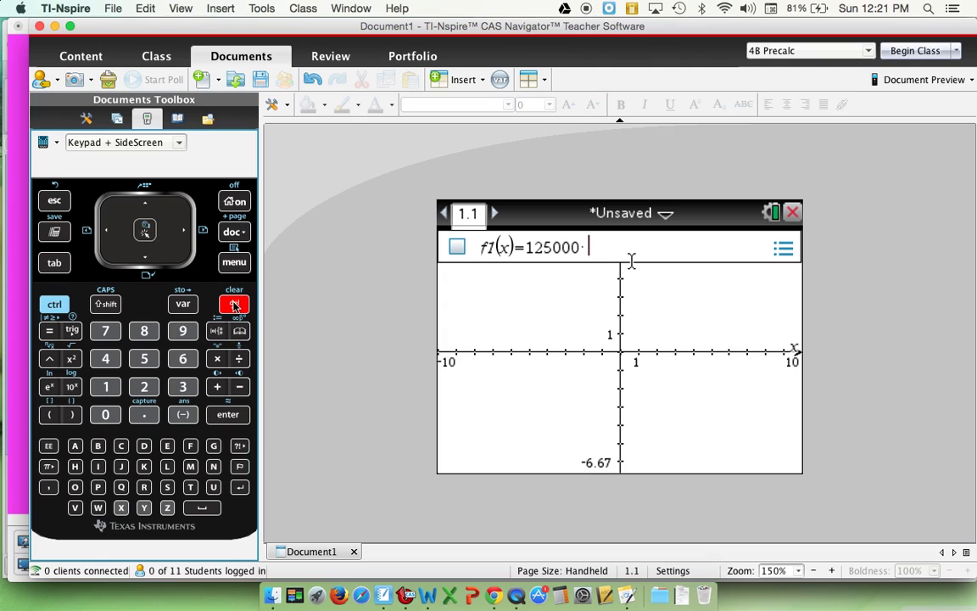
# Redefine f1(x) as 125000·(4/5)^x using a fraction template and exponent
pyautogui.click(59, 414)
pyautogui.click(54, 304)
pyautogui.click(240, 358)
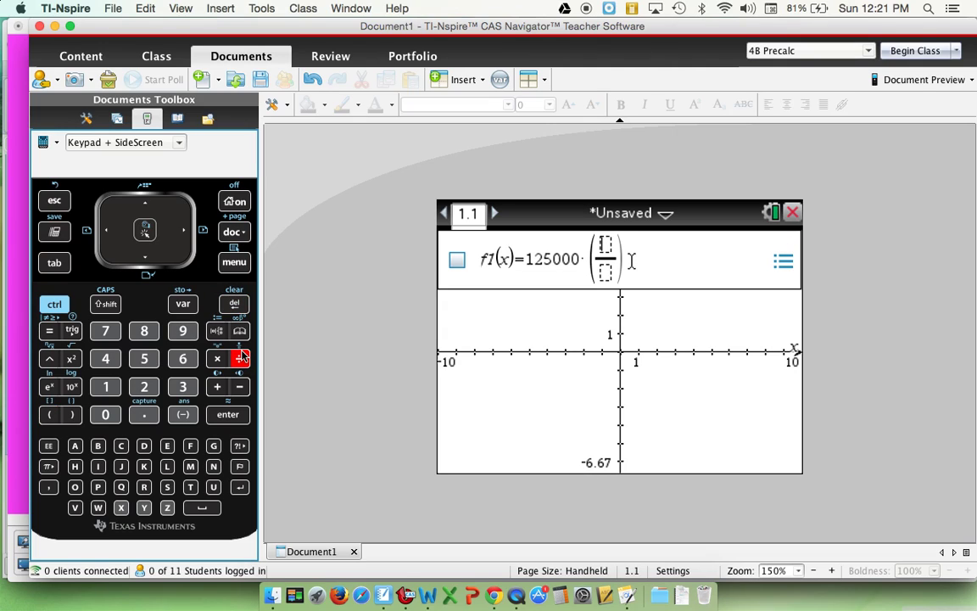
pyautogui.click(107, 359)
pyautogui.click(146, 257)
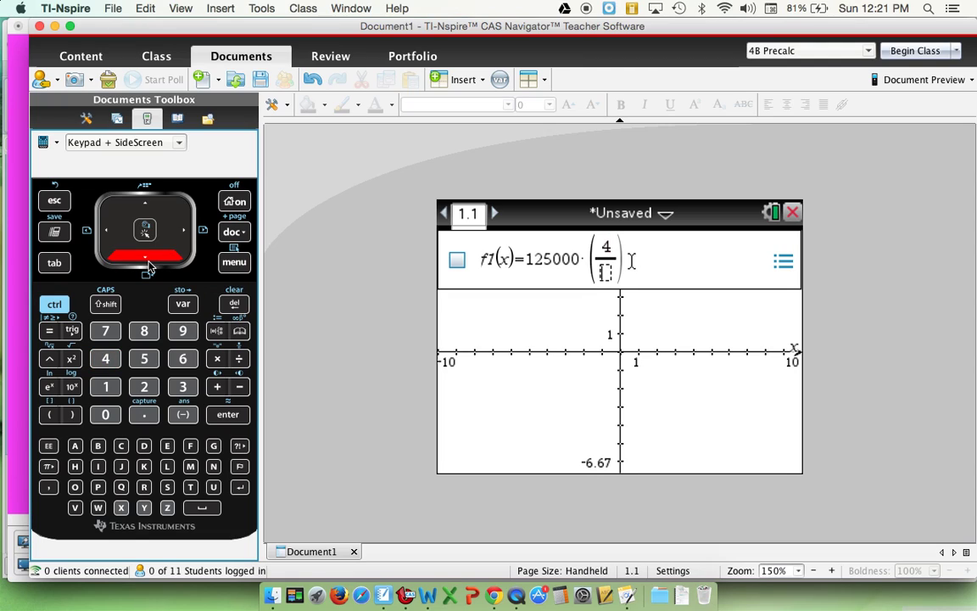
pyautogui.click(144, 358)
pyautogui.click(185, 230)
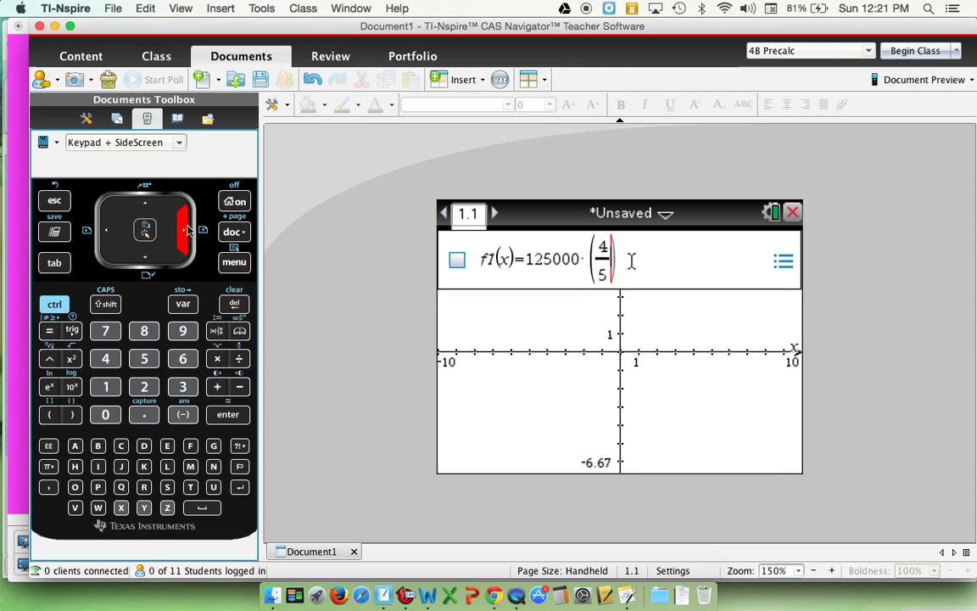
pyautogui.click(50, 359)
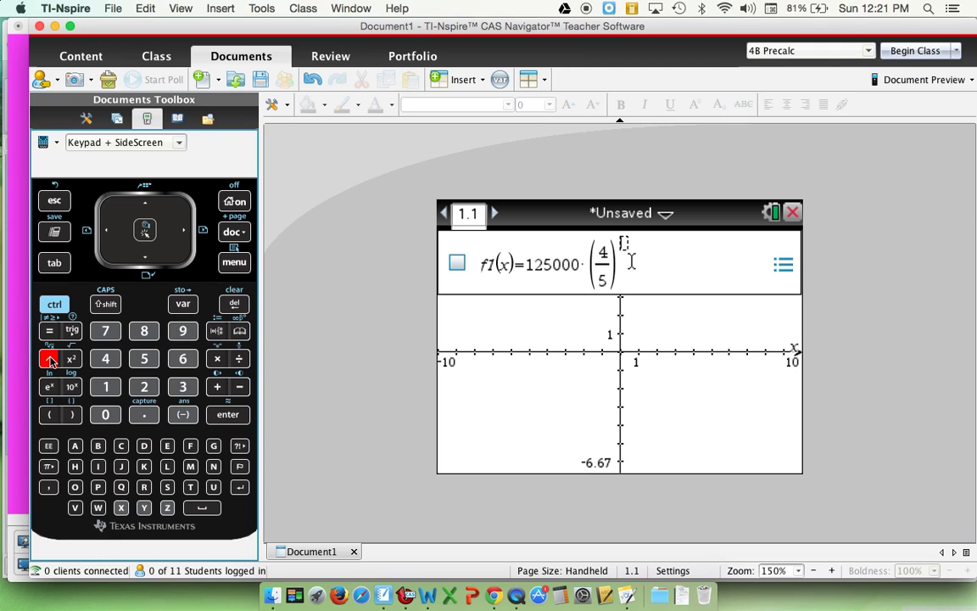
pyautogui.write('x')
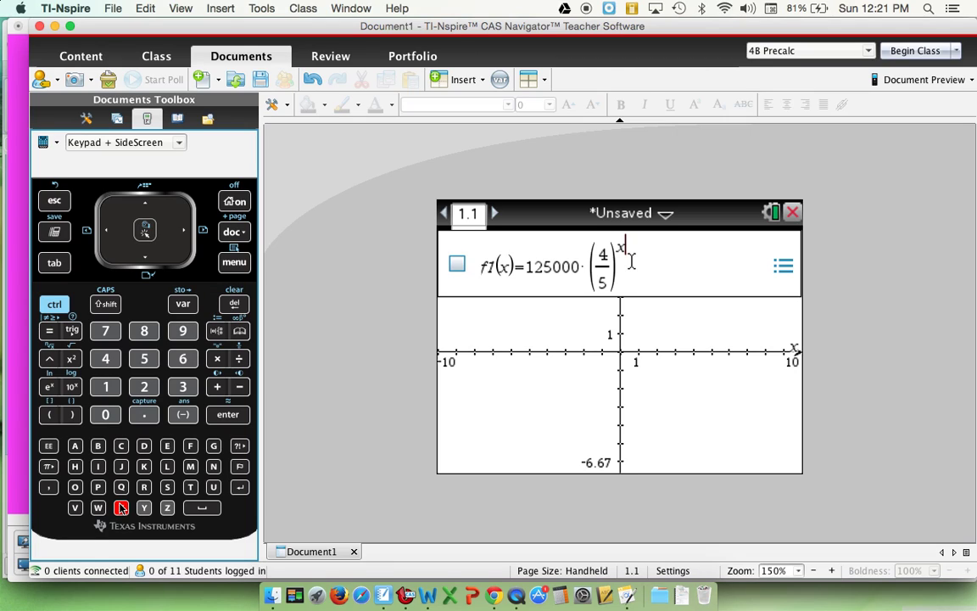
pyautogui.click(227, 415)
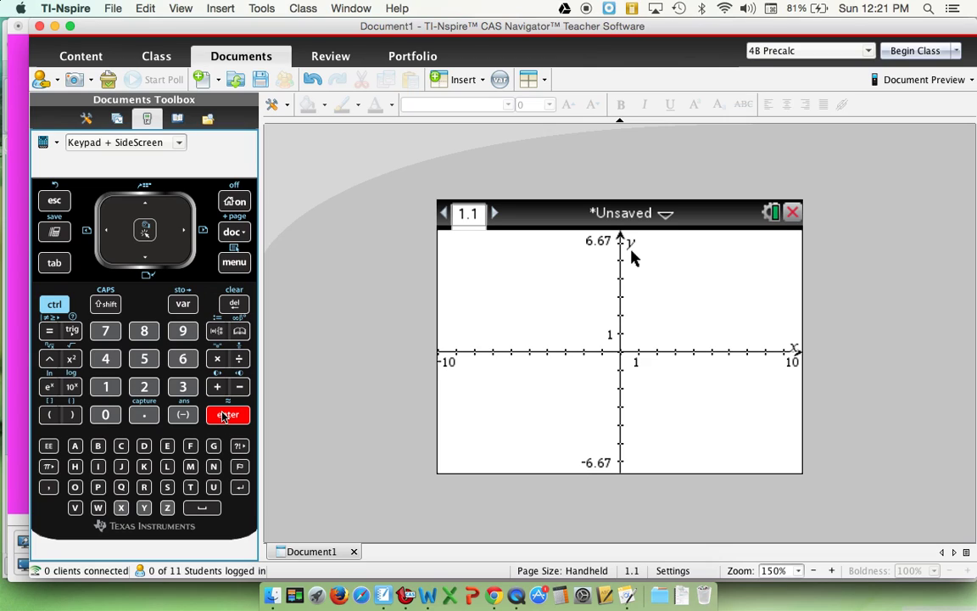
# Insert a new page 1.2 as a Calculator page
pyautogui.click(55, 304)
pyautogui.click(233, 231)
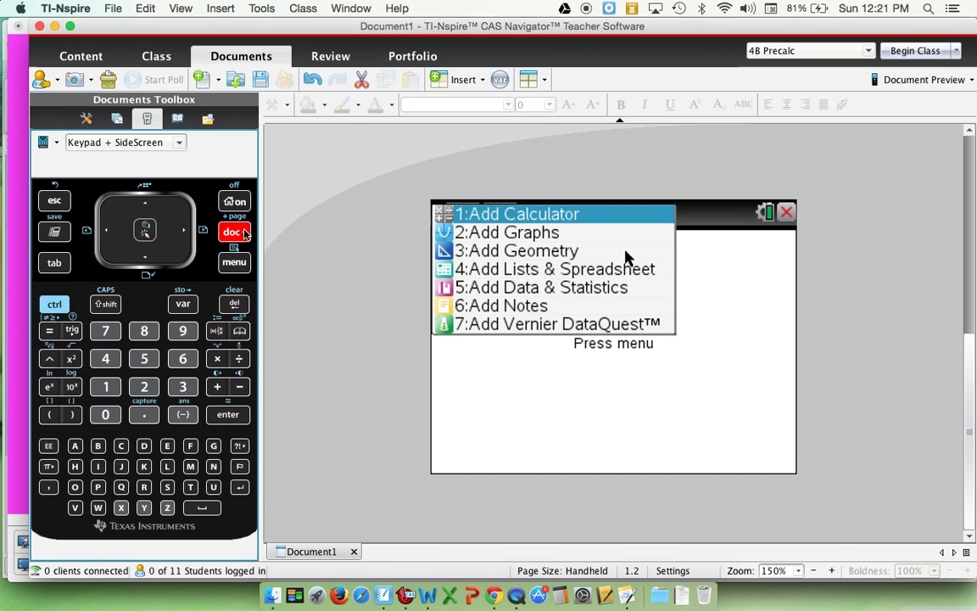
pyautogui.click(227, 414)
# On Calculator page 1.2, enter 125000 followed by a multiplication sign
pyautogui.click(105, 387)
pyautogui.click(144, 387)
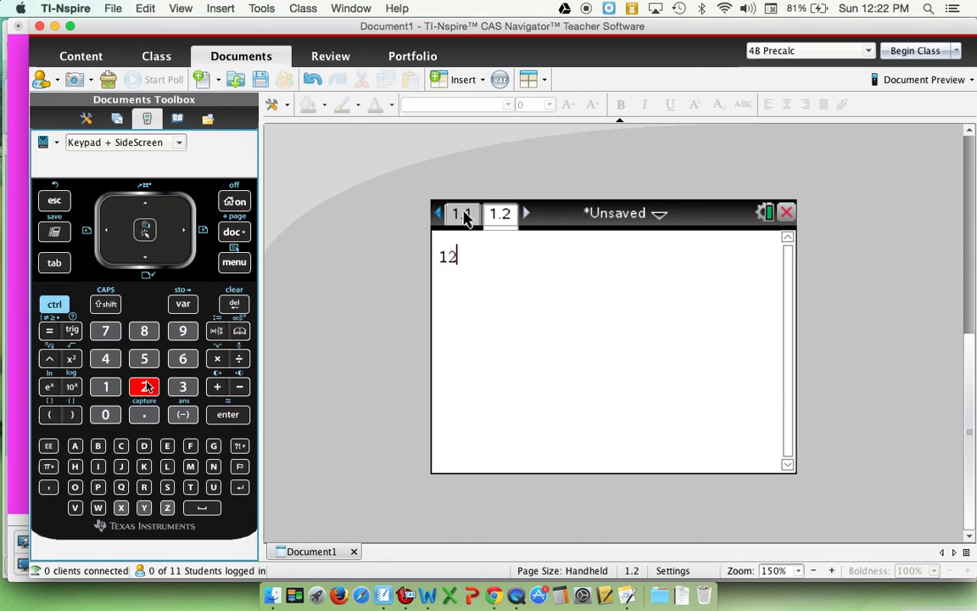
pyautogui.click(144, 359)
pyautogui.click(105, 414)
pyautogui.click(106, 414)
pyautogui.click(105, 414)
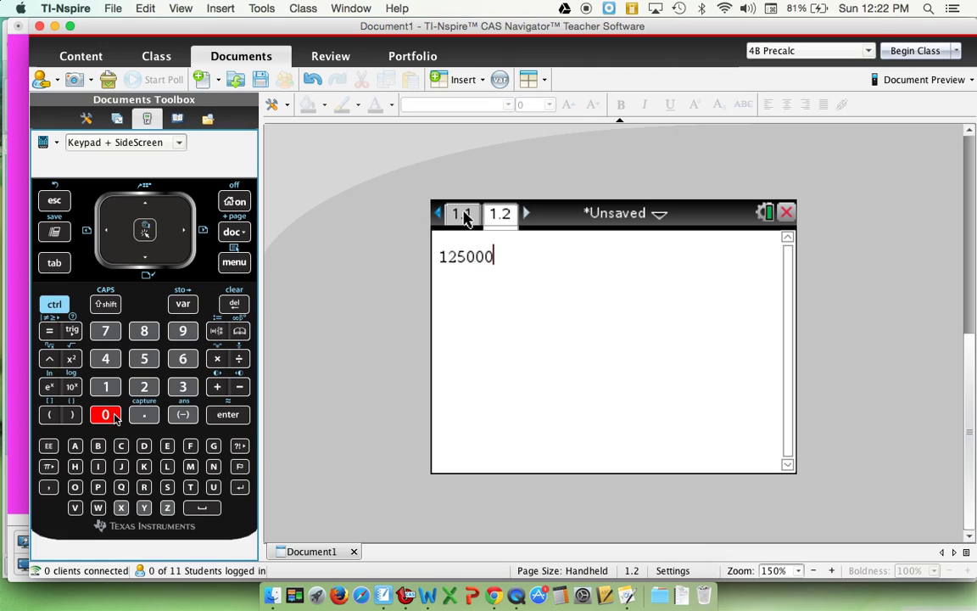
pyautogui.click(220, 360)
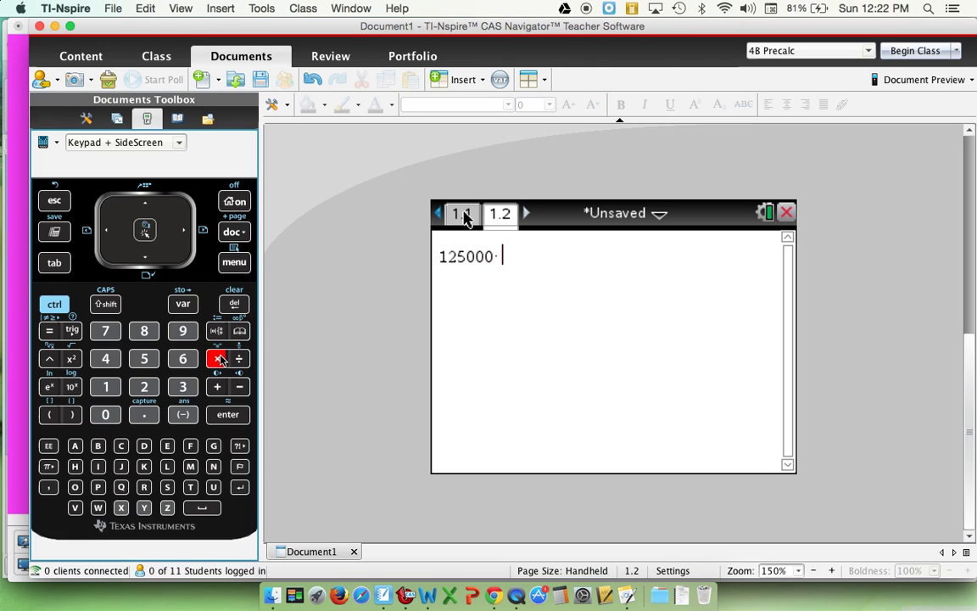
# Complete 125000·(4/5)^2, evaluate it to 80000, and return to graph page 1.1
pyautogui.click(54, 304)
pyautogui.click(240, 359)
pyautogui.click(105, 359)
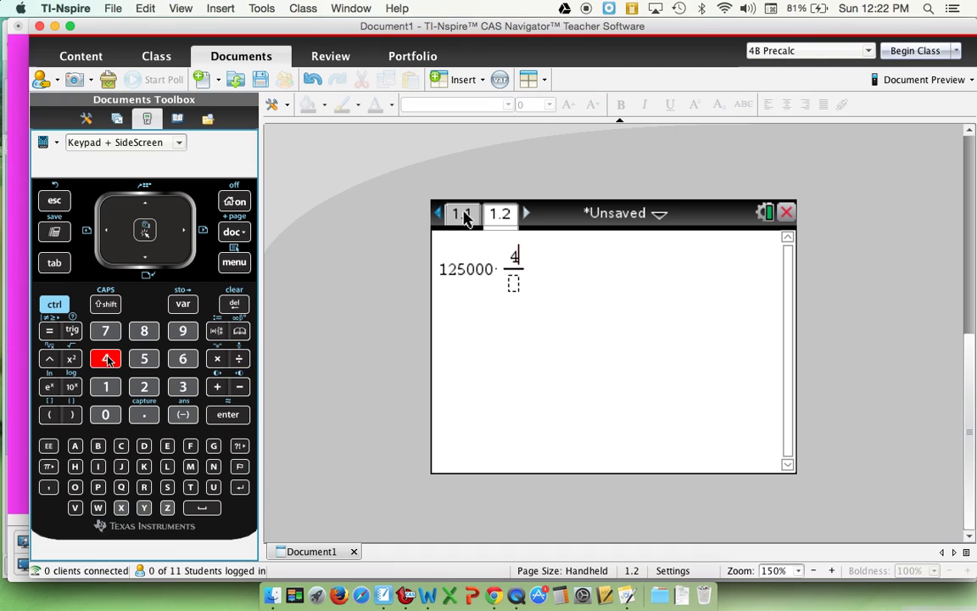
pyautogui.click(145, 251)
pyautogui.click(144, 359)
pyautogui.click(185, 231)
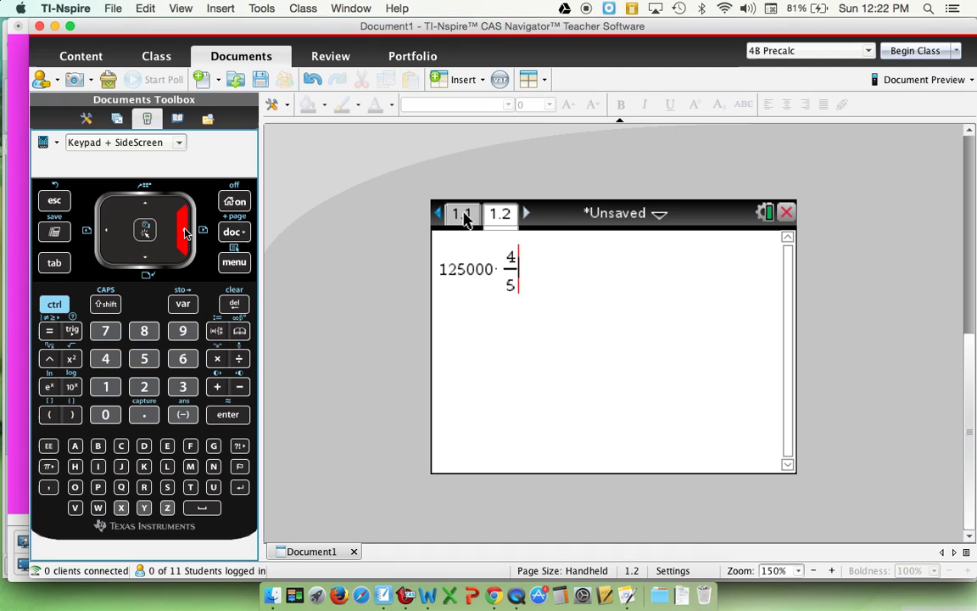
pyautogui.click(49, 359)
pyautogui.click(144, 387)
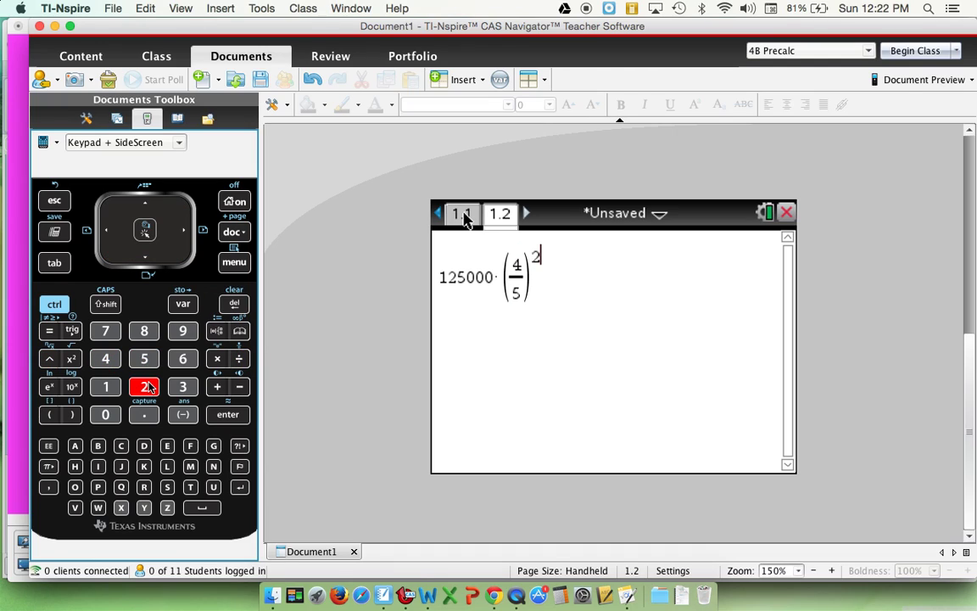
pyautogui.click(227, 415)
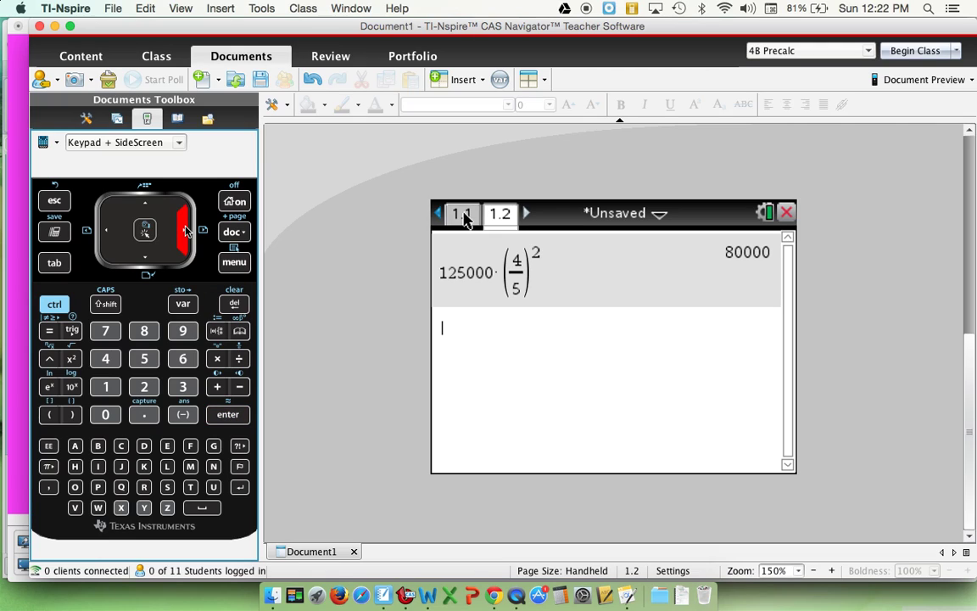
pyautogui.click(54, 304)
pyautogui.click(110, 232)
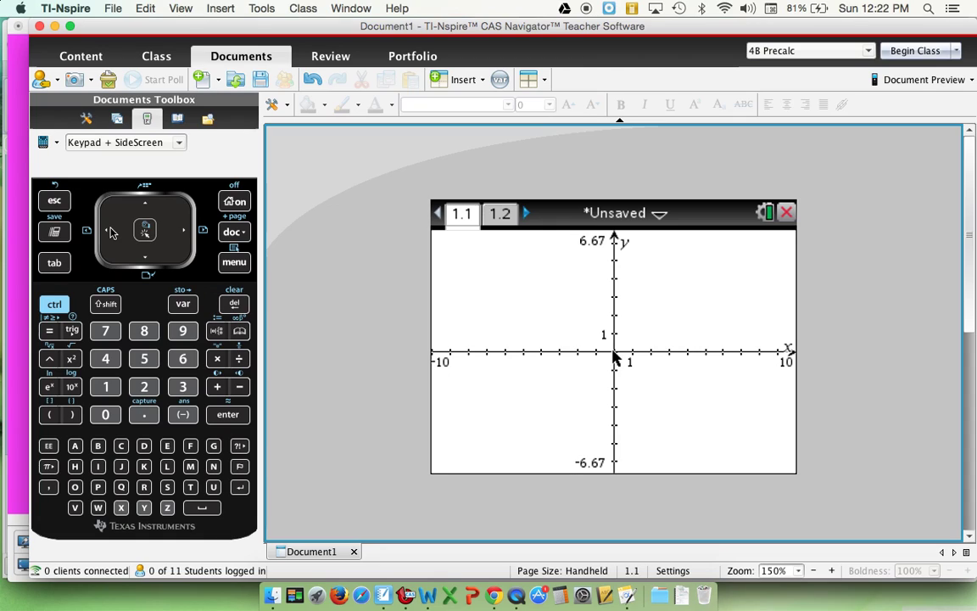
# Show the f1 value table to confirm 80000 at year 2, hide it, and return to Notebook
pyautogui.click(57, 306)
pyautogui.click(191, 487)
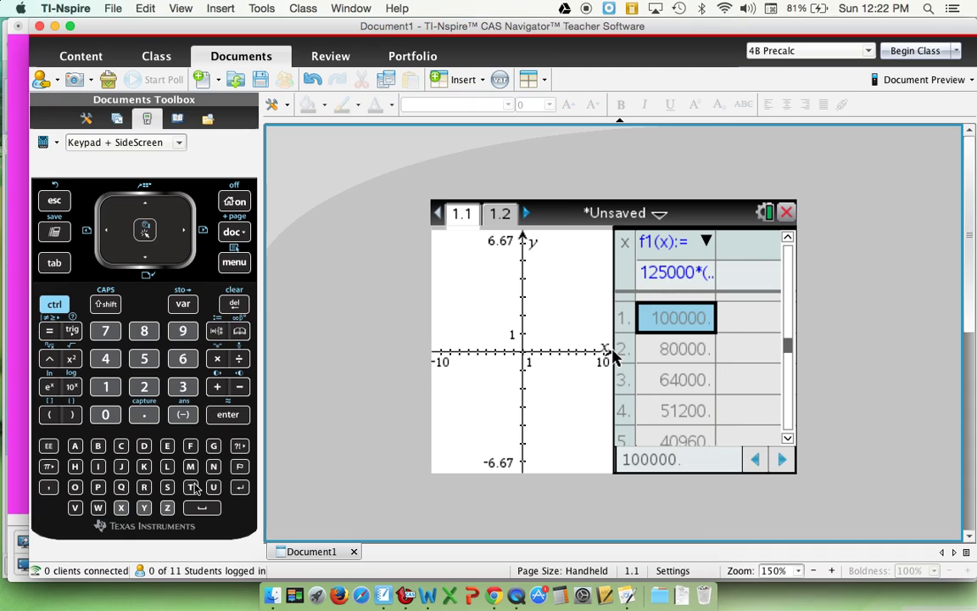
pyautogui.click(55, 306)
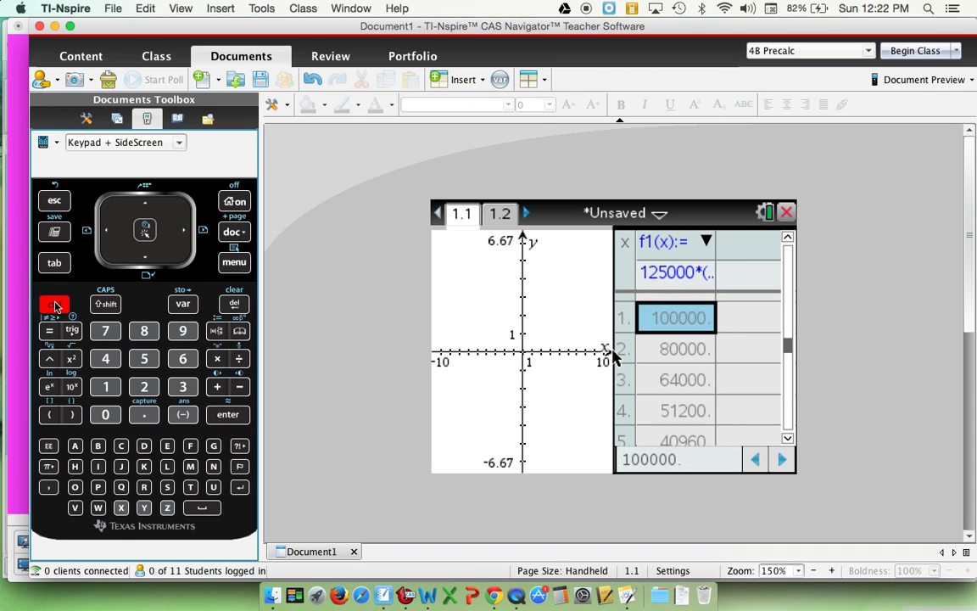
pyautogui.click(192, 488)
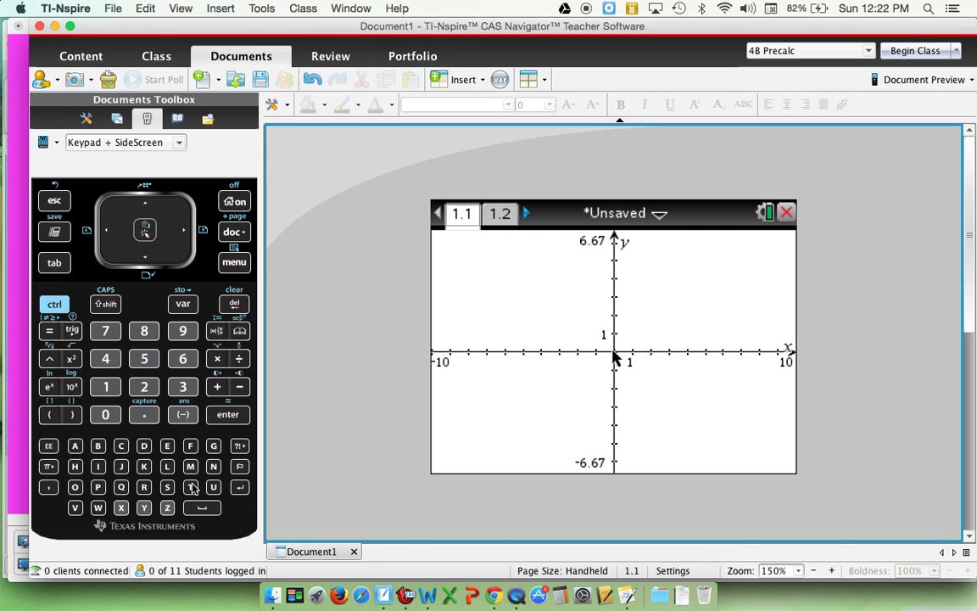
pyautogui.click(383, 594)
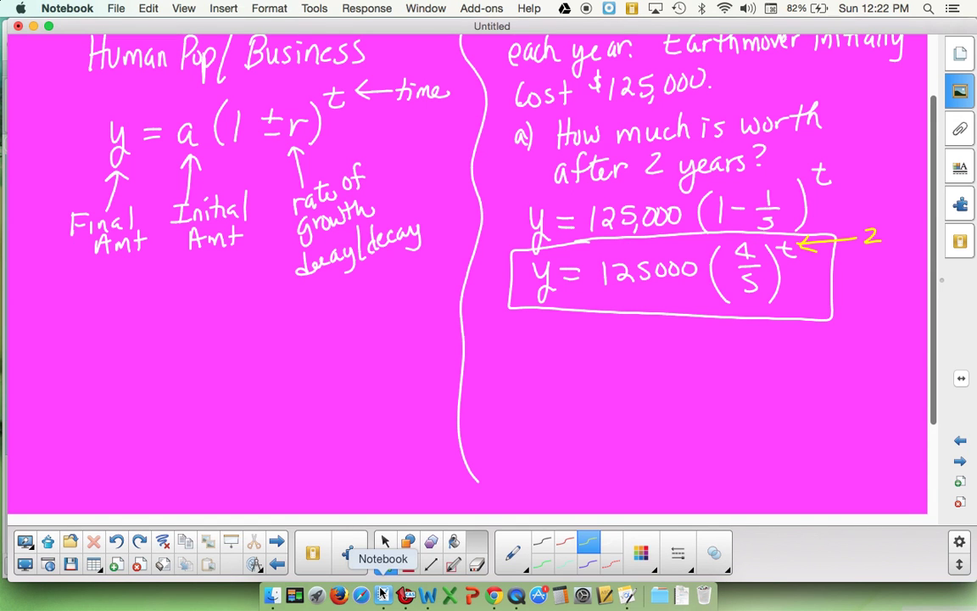
# Complete part b) with '$50,000 dollars?' in yellow pen, then bring TI-Nspire forward
pyautogui.scroll(-5, 933, 462)
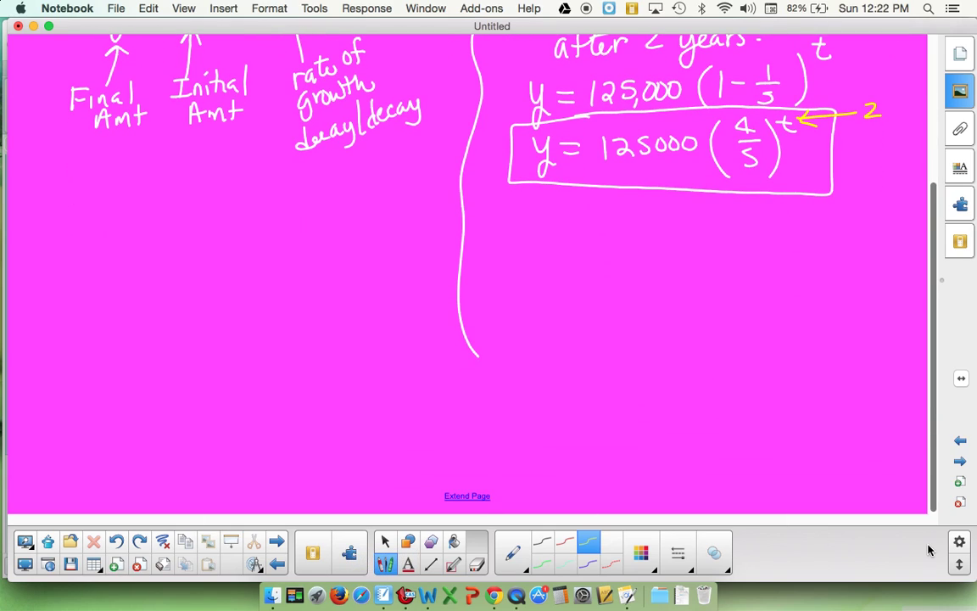
pyautogui.moveTo(482, 212)
pyautogui.mouseDown()
pyautogui.moveTo(501, 235)
pyautogui.moveTo(548, 222)
pyautogui.moveTo(577, 235)
pyautogui.moveTo(631, 222)
pyautogui.moveTo(638, 231)
pyautogui.moveTo(658, 216)
pyautogui.moveTo(672, 229)
pyautogui.moveTo(695, 213)
pyautogui.moveTo(729, 226)
pyautogui.moveTo(813, 216)
pyautogui.moveTo(810, 228)
pyautogui.moveTo(836, 231)
pyautogui.mouseUp()
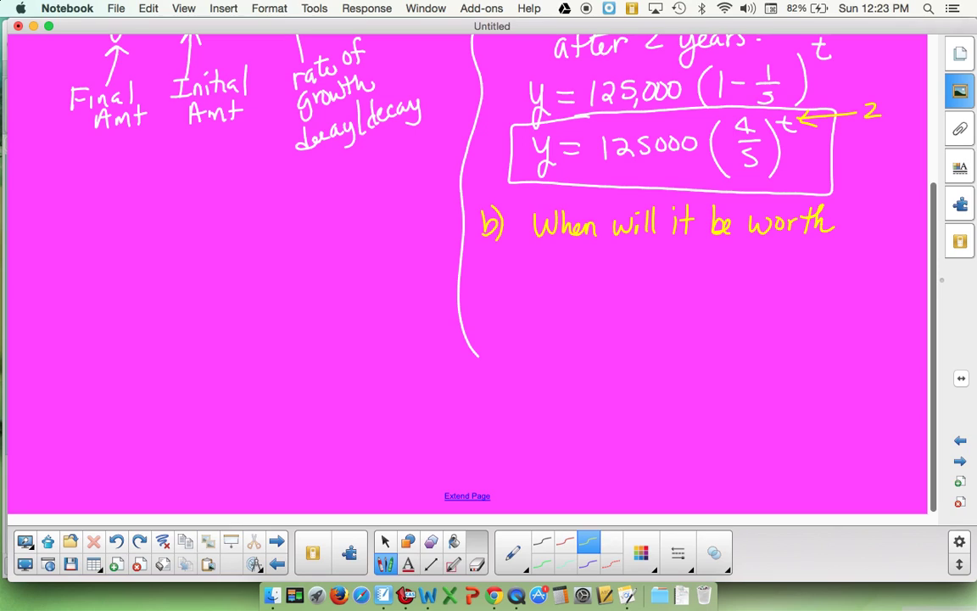
pyautogui.moveTo(550, 251)
pyautogui.mouseDown()
pyautogui.moveTo(575, 272)
pyautogui.moveTo(591, 255)
pyautogui.moveTo(632, 260)
pyautogui.moveTo(534, 255)
pyautogui.mouseUp()
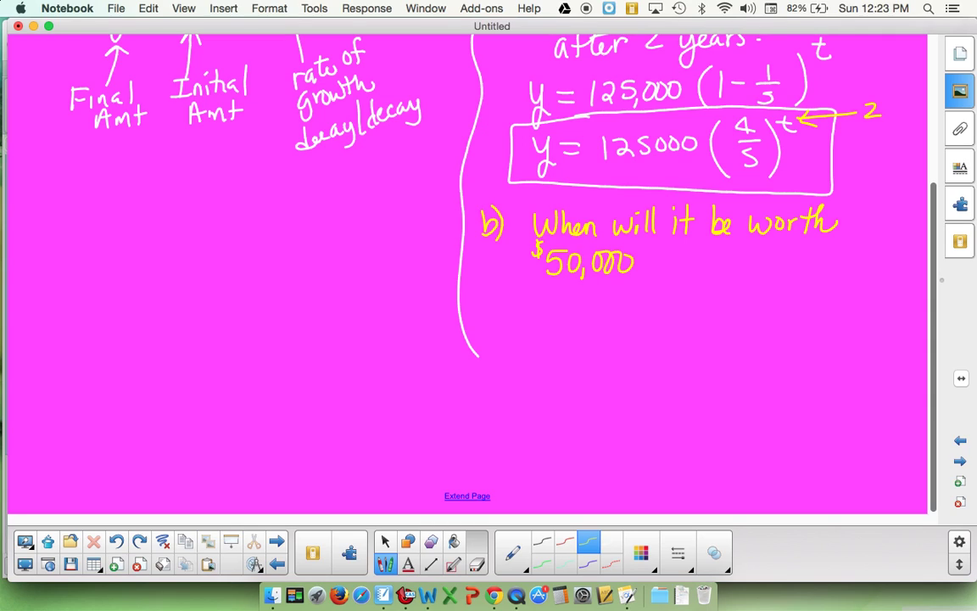
pyautogui.moveTo(663, 260)
pyautogui.mouseDown()
pyautogui.moveTo(700, 253)
pyautogui.moveTo(715, 269)
pyautogui.moveTo(756, 263)
pyautogui.mouseUp()
pyautogui.click(757, 270)
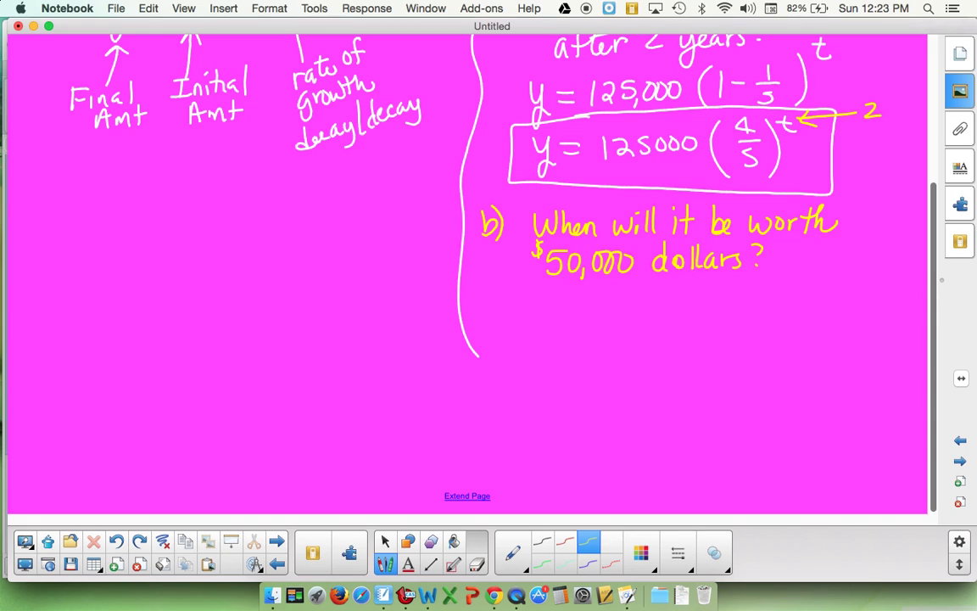
pyautogui.click(405, 595)
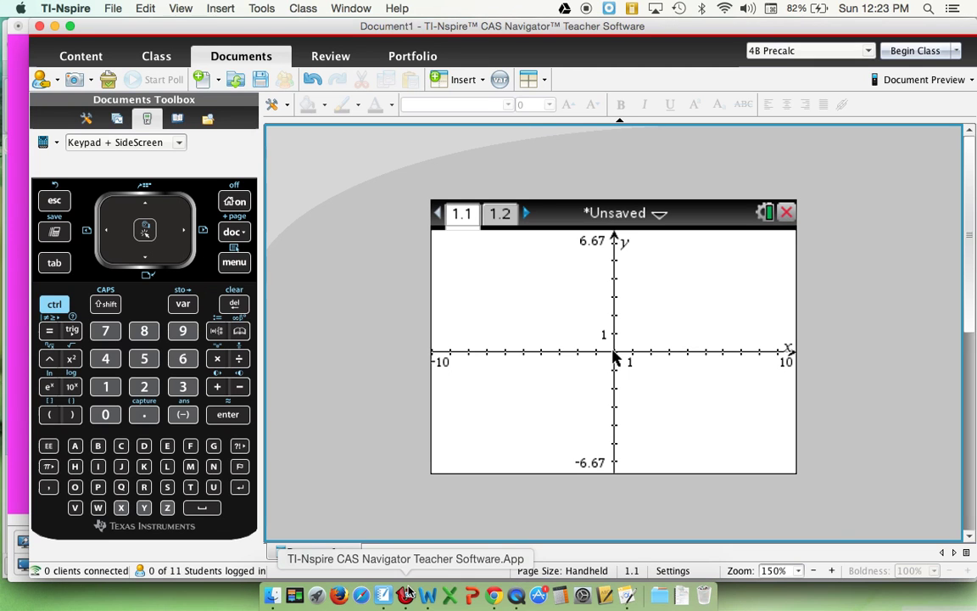
# Toggle the f1 value table on and off, then open an empty f2(x)= entry line
pyautogui.click(56, 306)
pyautogui.click(191, 487)
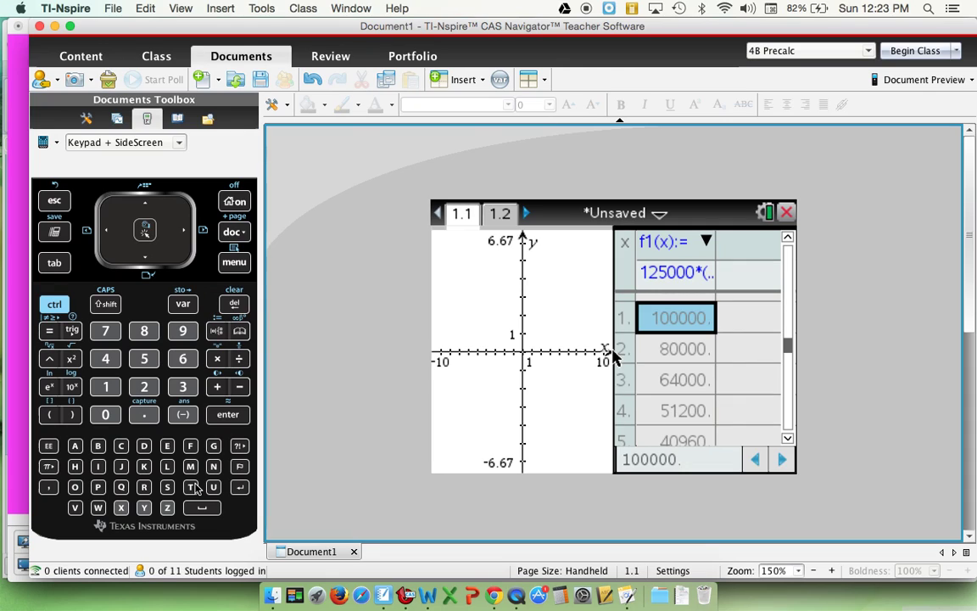
pyautogui.click(193, 488)
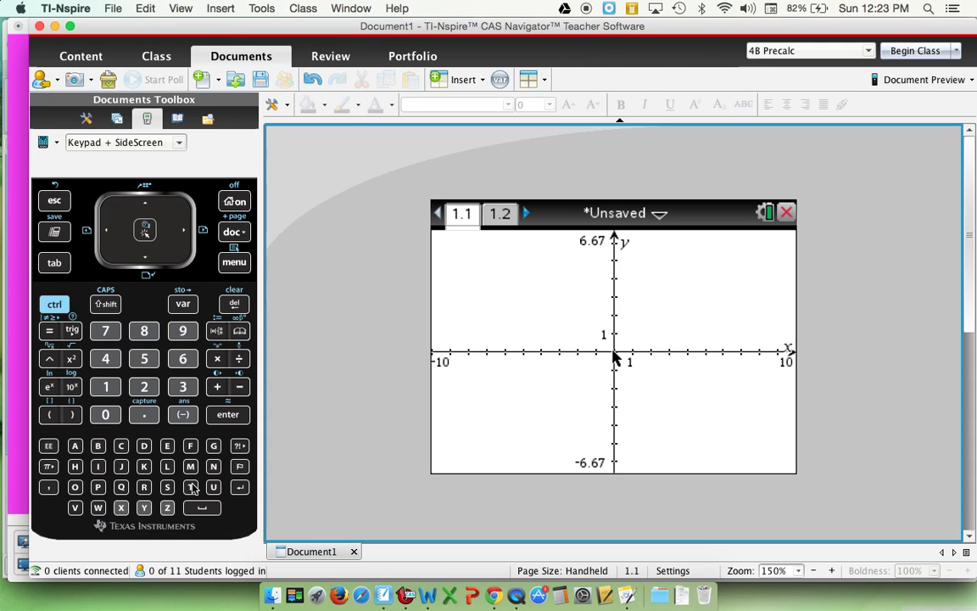
pyautogui.click(56, 263)
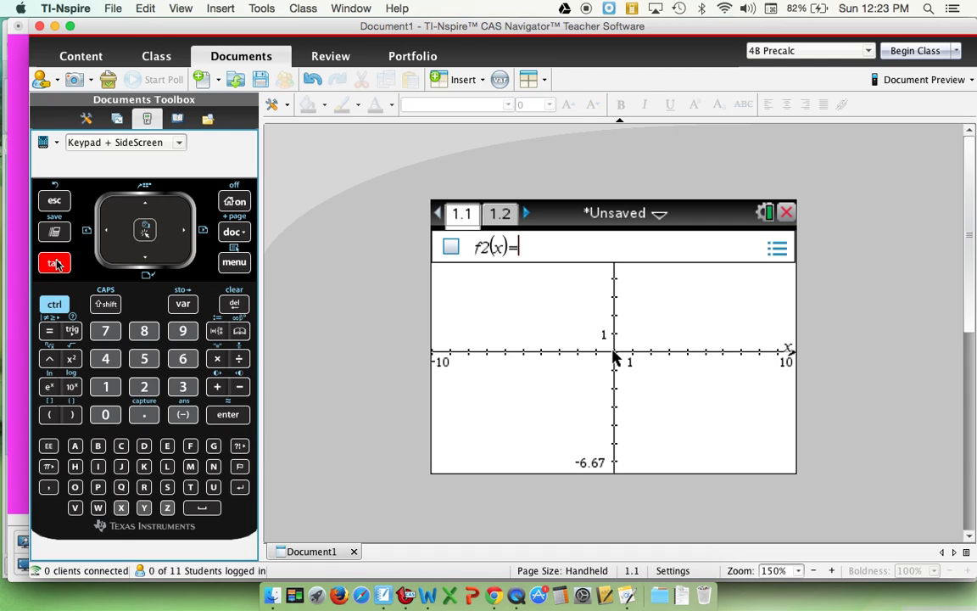
# Define and graph f2(x)=50000, then switch back to the Notebook notes
pyautogui.click(145, 358)
pyautogui.click(107, 414)
pyautogui.click(108, 416)
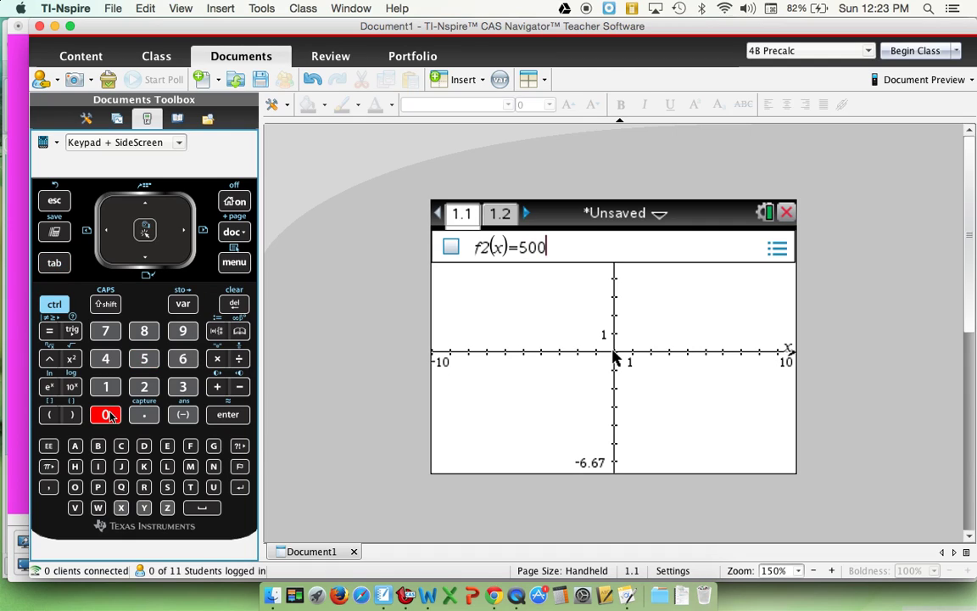
pyautogui.click(110, 417)
pyautogui.click(110, 418)
pyautogui.click(227, 414)
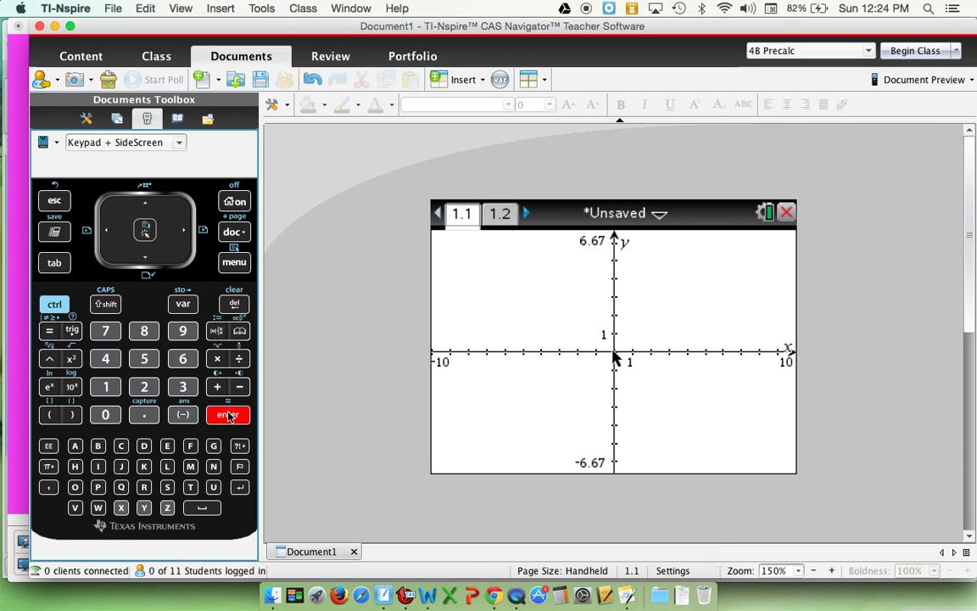
pyautogui.click(383, 594)
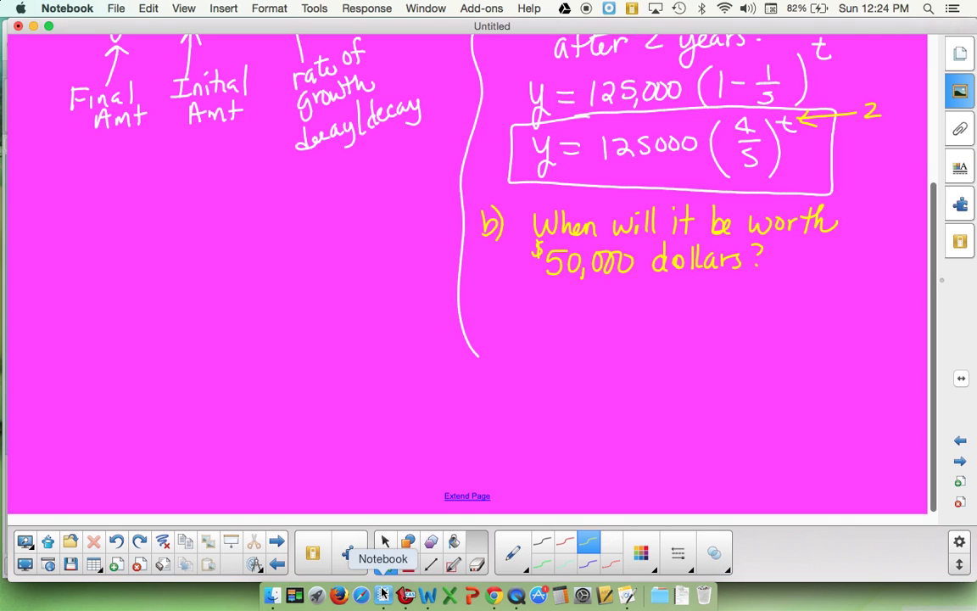
# Draw axes under question b) and label them 'time' and 'value'
pyautogui.moveTo(536, 310)
pyautogui.mouseDown()
pyautogui.moveTo(552, 417)
pyautogui.moveTo(853, 439)
pyautogui.mouseUp()
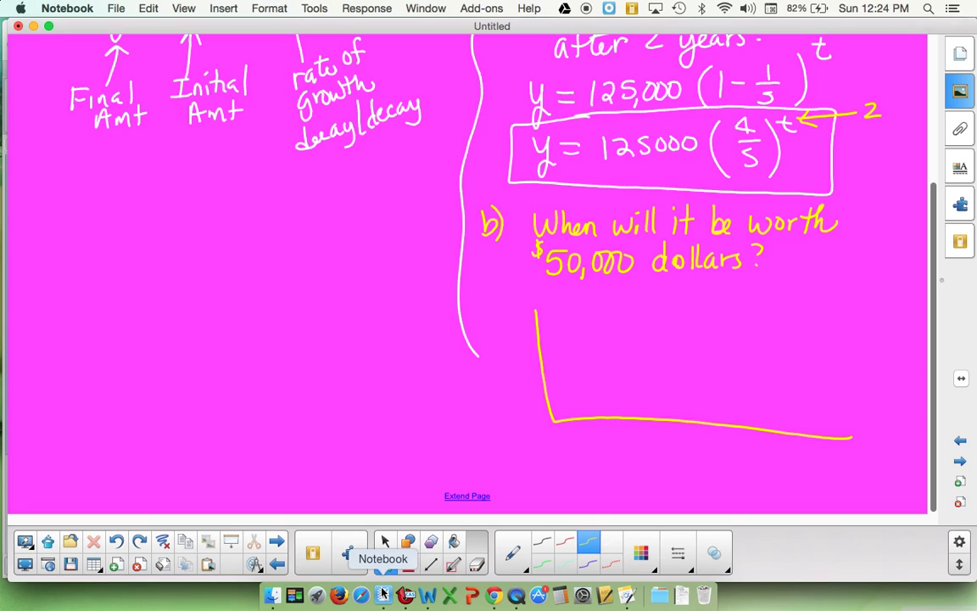
pyautogui.moveTo(670, 436)
pyautogui.mouseDown()
pyautogui.moveTo(672, 463)
pyautogui.moveTo(680, 443)
pyautogui.mouseUp()
pyautogui.moveTo(686, 450)
pyautogui.mouseDown()
pyautogui.moveTo(686, 462)
pyautogui.moveTo(706, 451)
pyautogui.moveTo(717, 462)
pyautogui.mouseUp()
pyautogui.moveTo(720, 457); pyautogui.dragTo(736, 465)
pyautogui.moveTo(459, 380)
pyautogui.mouseDown()
pyautogui.moveTo(464, 392)
pyautogui.moveTo(471, 379)
pyautogui.mouseUp()
pyautogui.moveTo(480, 383)
pyautogui.mouseDown()
pyautogui.moveTo(488, 389)
pyautogui.moveTo(498, 371)
pyautogui.mouseUp()
pyautogui.moveTo(499, 375); pyautogui.dragTo(509, 374)
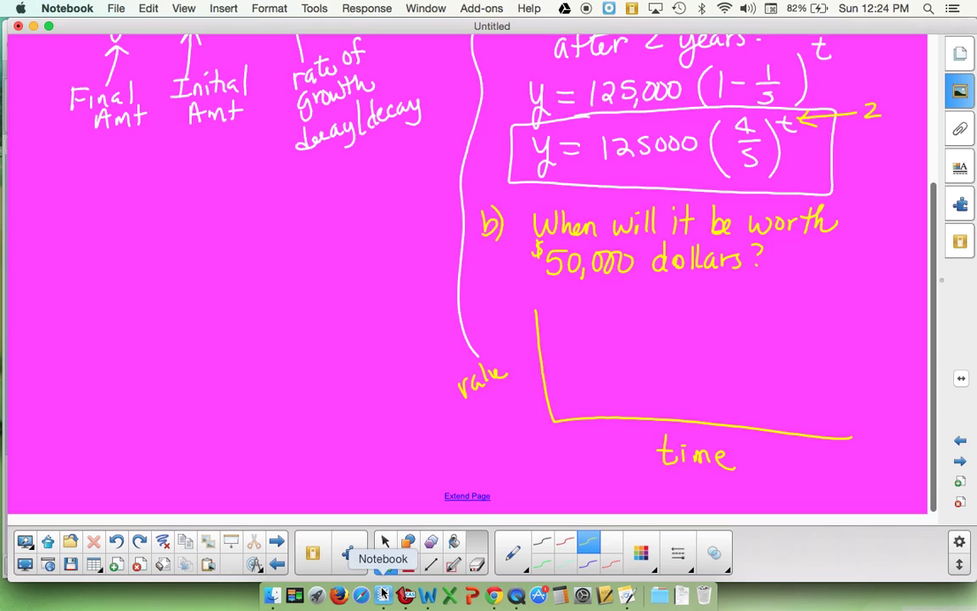
# Mark the time axis with ticks 0 to 5 and note the 0–10 range beneath it
pyautogui.moveTo(562, 426)
pyautogui.mouseDown()
pyautogui.moveTo(587, 413)
pyautogui.moveTo(590, 438)
pyautogui.moveTo(623, 417)
pyautogui.moveTo(637, 435)
pyautogui.moveTo(666, 420)
pyautogui.mouseUp()
pyautogui.moveTo(669, 422); pyautogui.dragTo(672, 437)
pyautogui.moveTo(726, 412)
pyautogui.mouseDown()
pyautogui.moveTo(730, 441)
pyautogui.moveTo(770, 434)
pyautogui.mouseUp()
pyautogui.moveTo(781, 443); pyautogui.dragTo(774, 460)
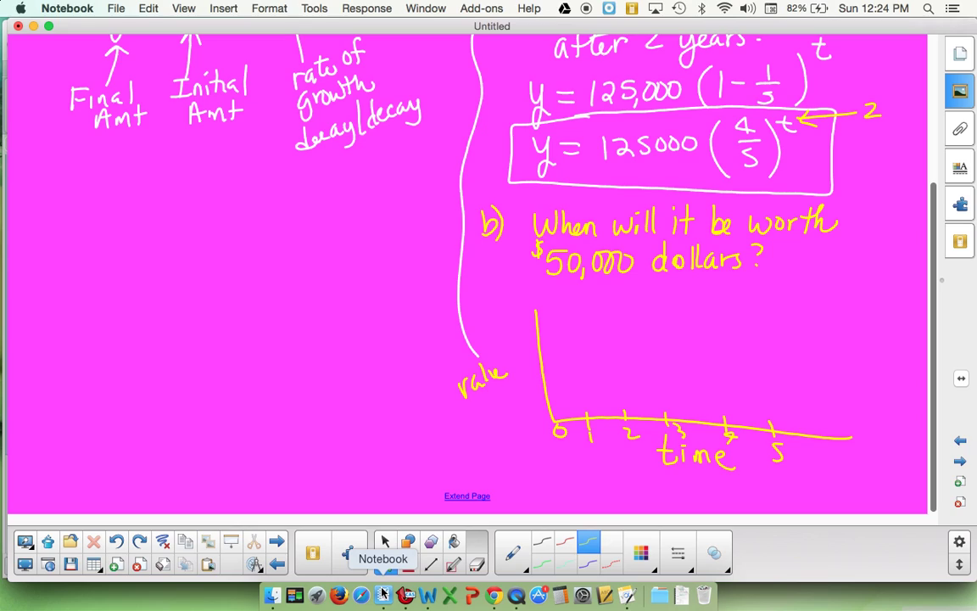
pyautogui.moveTo(672, 482)
pyautogui.mouseDown()
pyautogui.moveTo(662, 495)
pyautogui.moveTo(671, 482)
pyautogui.mouseUp()
pyautogui.moveTo(681, 487)
pyautogui.mouseDown()
pyautogui.moveTo(704, 498)
pyautogui.moveTo(729, 483)
pyautogui.mouseUp()
pyautogui.moveTo(931, 471)
pyautogui.mouseDown()
pyautogui.moveTo(930, 415)
pyautogui.moveTo(935, 485)
pyautogui.mouseUp()
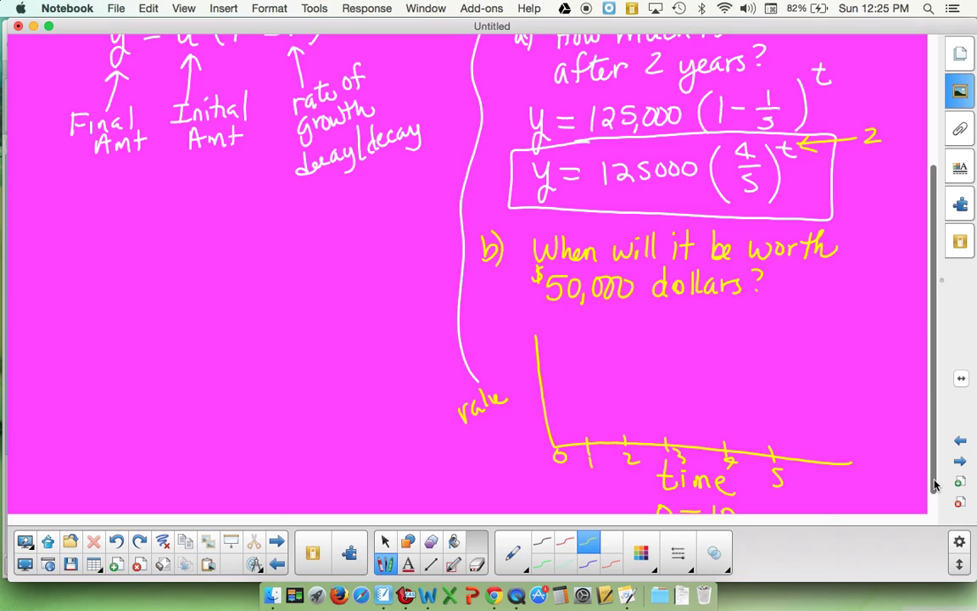
# Sketch the decreasing curve starting at 125,000 on the value axis, then switch to TI-Nspire
pyautogui.moveTo(550, 334); pyautogui.dragTo(747, 439)
pyautogui.moveTo(513, 327); pyautogui.dragTo(551, 328)
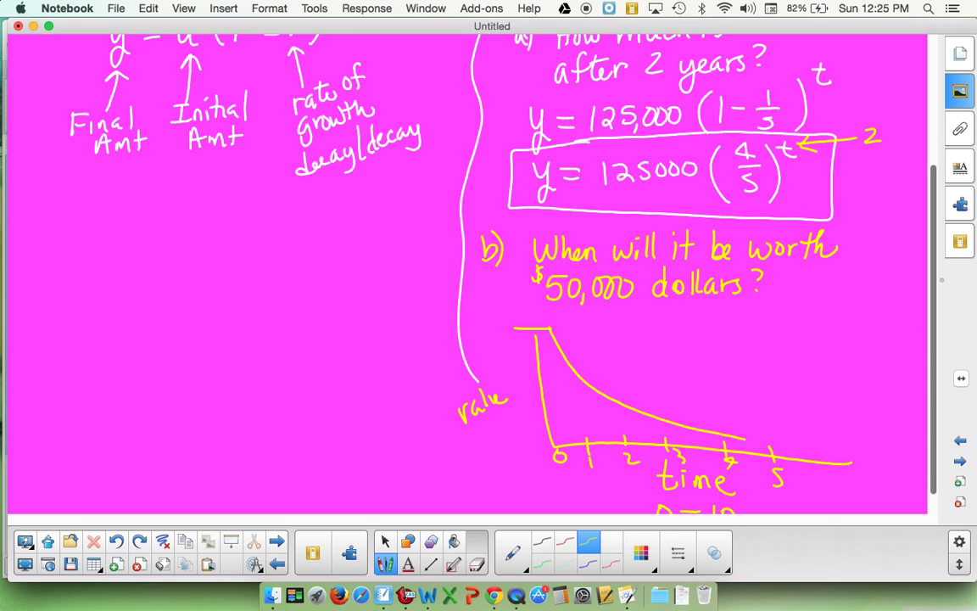
pyautogui.moveTo(480, 326); pyautogui.dragTo(481, 336)
pyautogui.moveTo(484, 324)
pyautogui.mouseDown()
pyautogui.moveTo(492, 334)
pyautogui.moveTo(534, 314)
pyautogui.mouseUp()
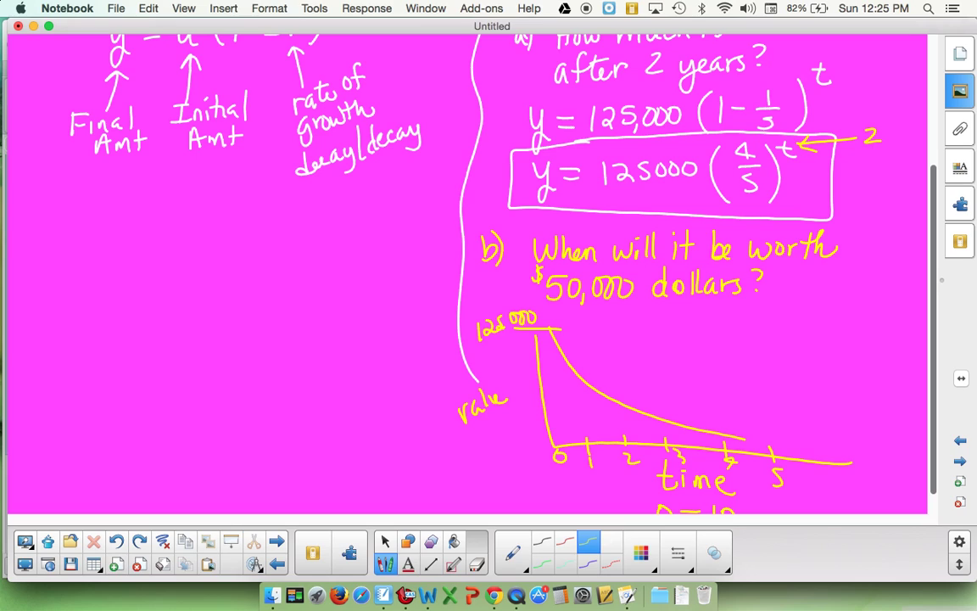
pyautogui.click(406, 596)
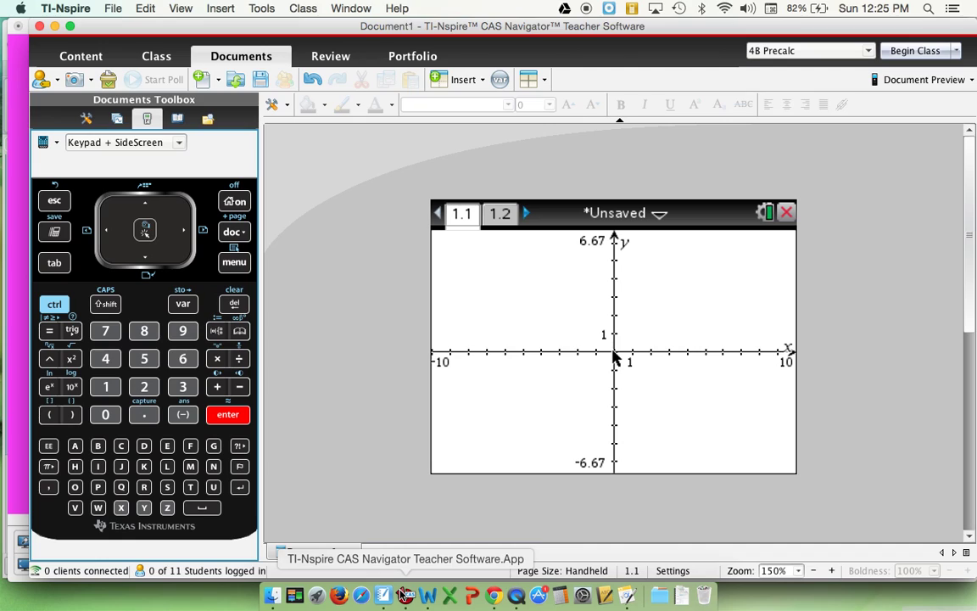
# In Window Settings, set YMin to 0 and YMax to 150000 and apply
pyautogui.click(238, 265)
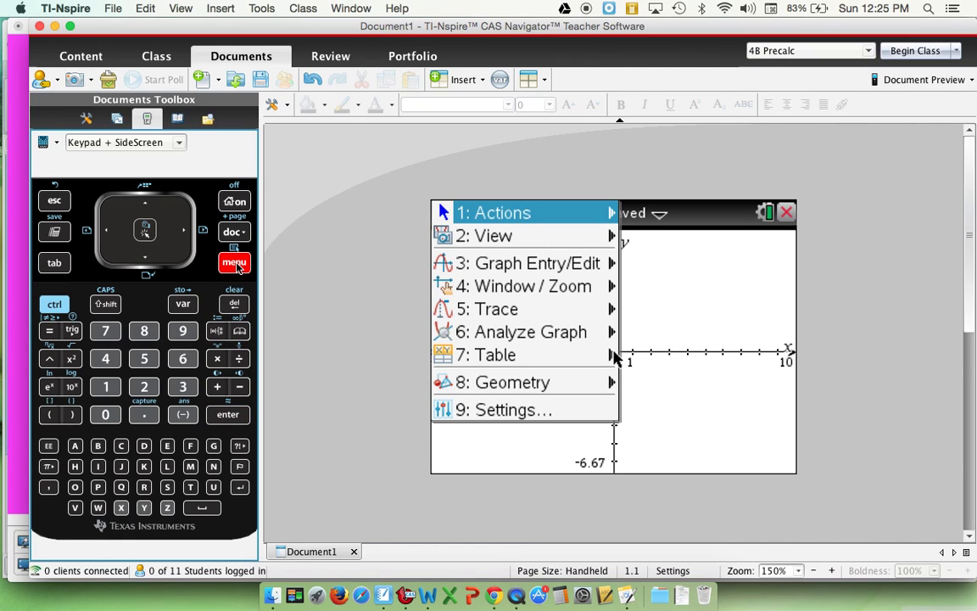
pyautogui.click(561, 286)
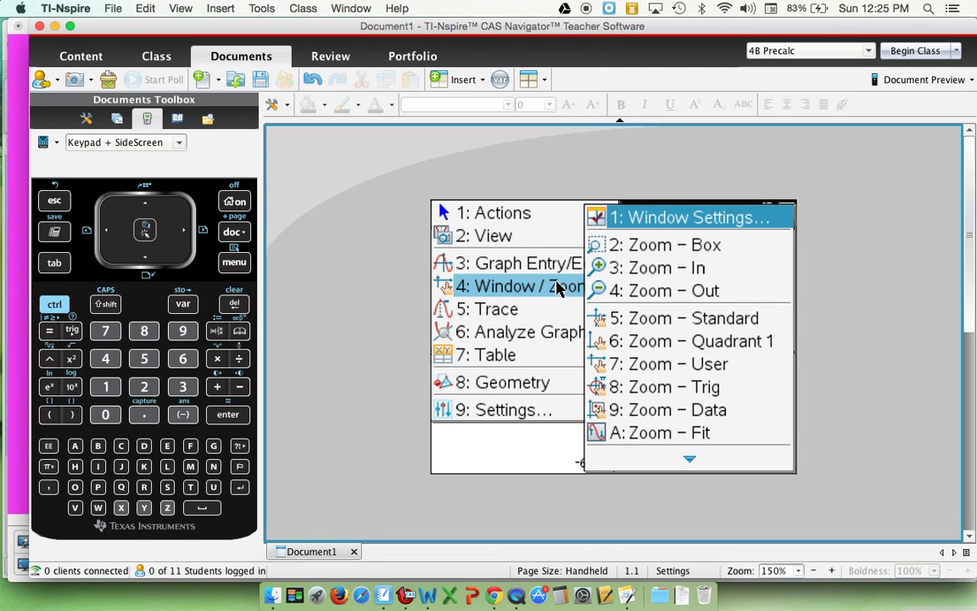
pyautogui.click(633, 218)
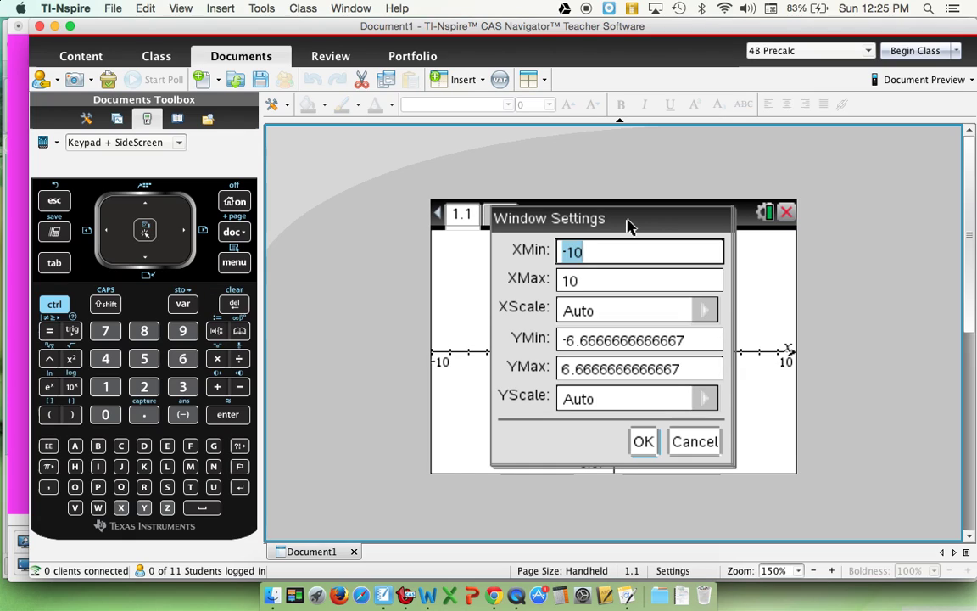
pyautogui.click(148, 256)
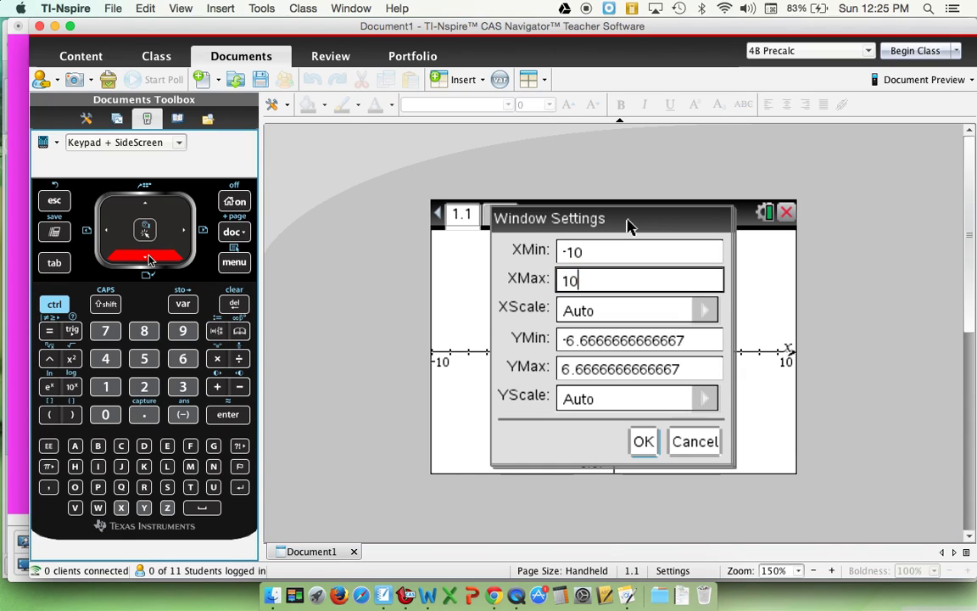
pyautogui.click(146, 259)
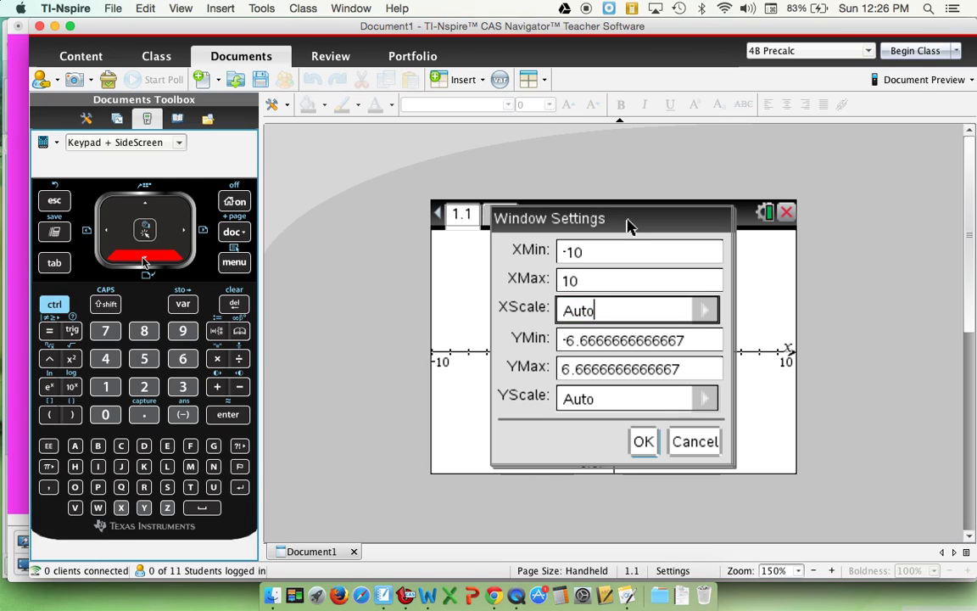
pyautogui.click(145, 261)
pyautogui.click(106, 414)
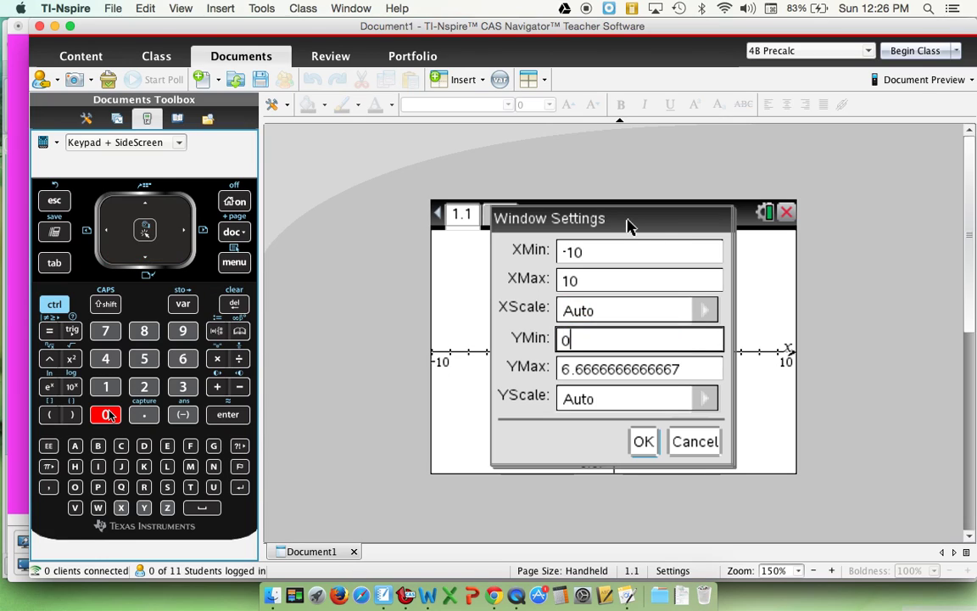
pyautogui.click(149, 260)
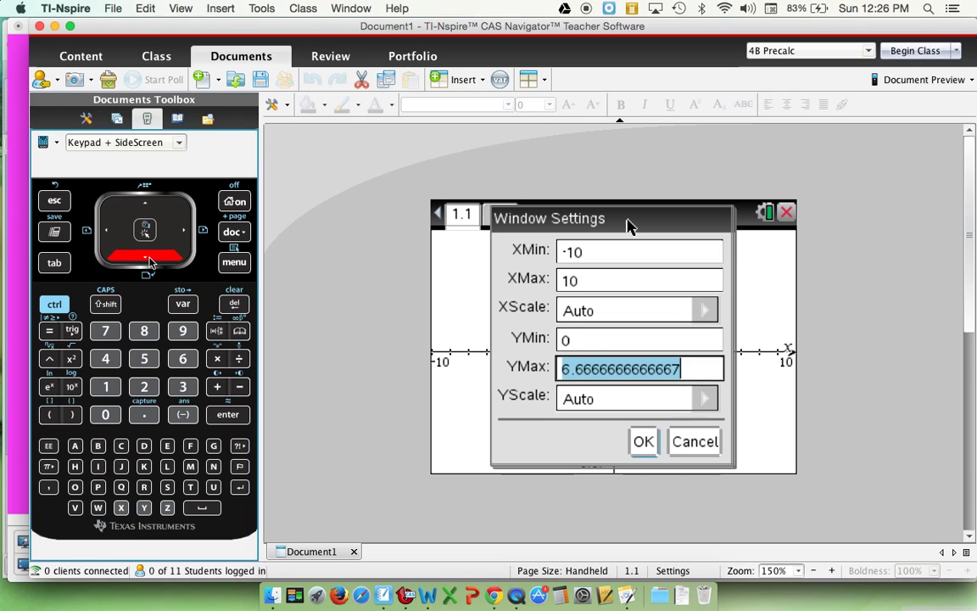
pyautogui.click(105, 386)
pyautogui.click(144, 358)
pyautogui.click(106, 414)
pyautogui.click(106, 414)
pyautogui.click(106, 414)
pyautogui.click(106, 414)
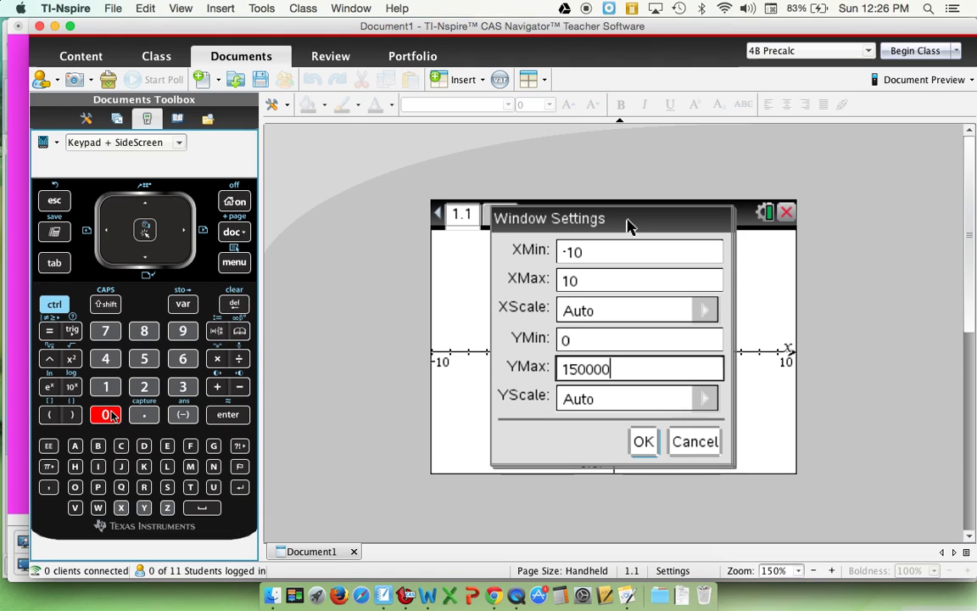
pyautogui.click(640, 441)
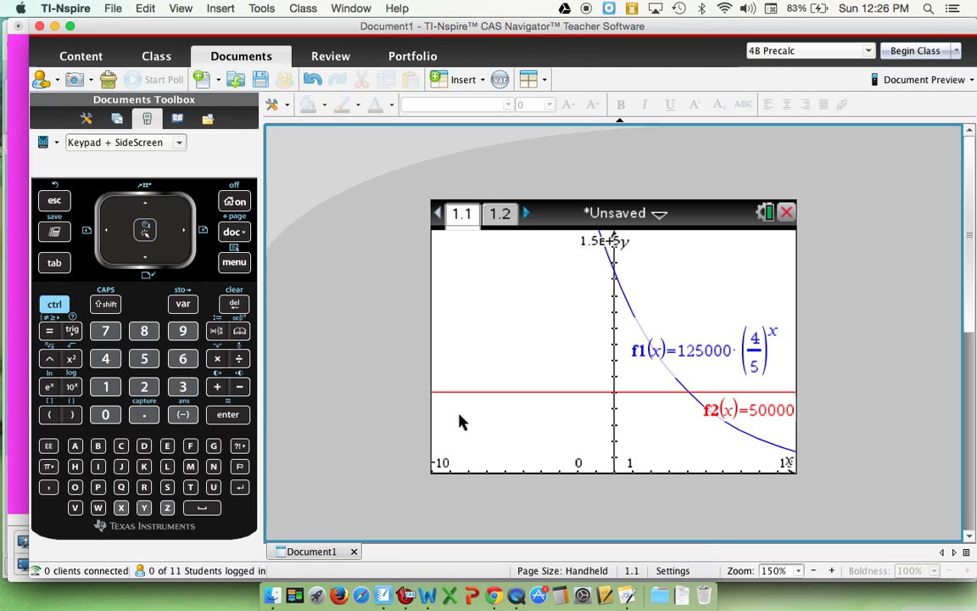
# Mark the f1–f2 intersection at (4.11, 5E+4) and drag its label below the curve
pyautogui.press('super+m')
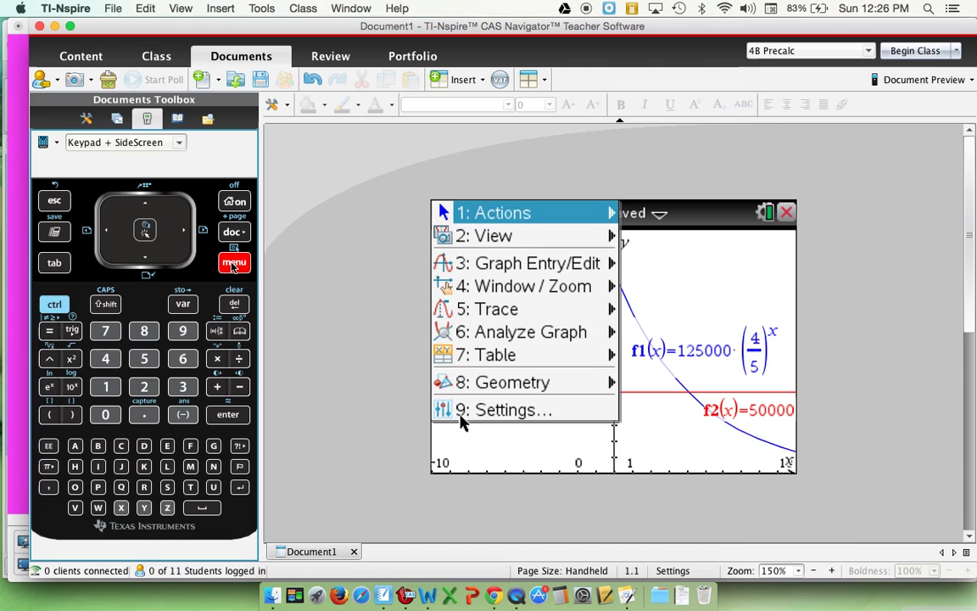
pyautogui.moveTo(494, 338)
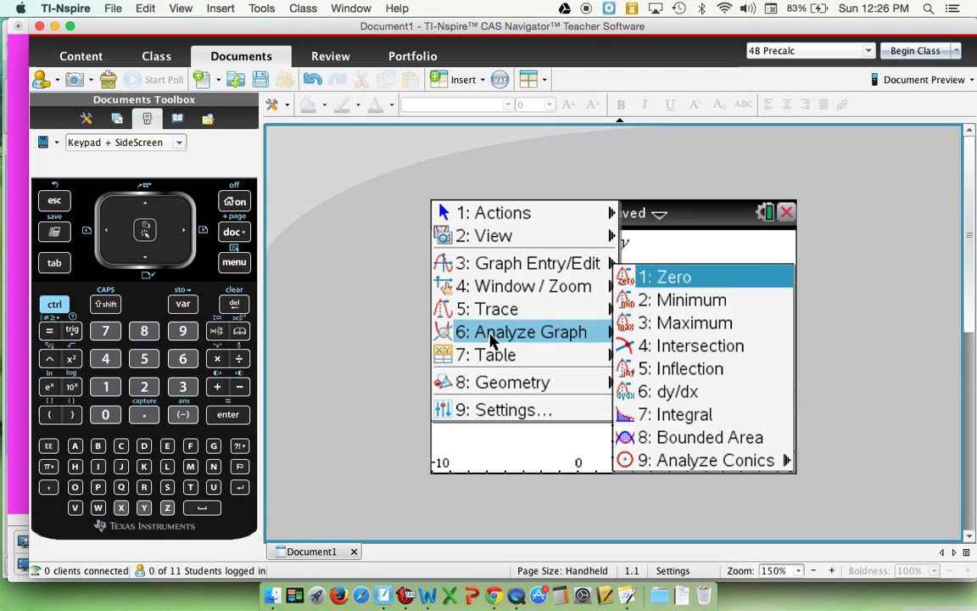
pyautogui.press('Return')
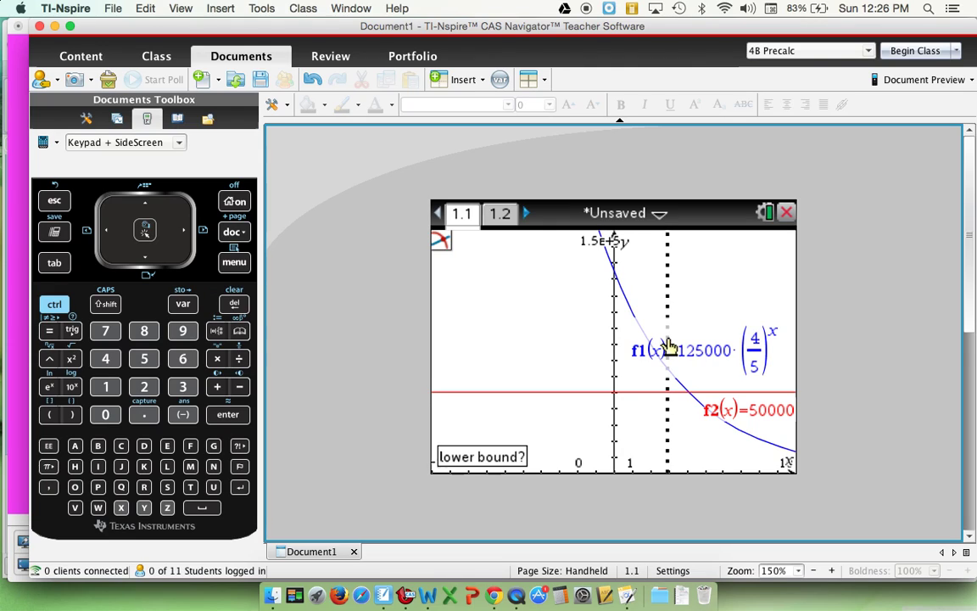
pyautogui.click(227, 415)
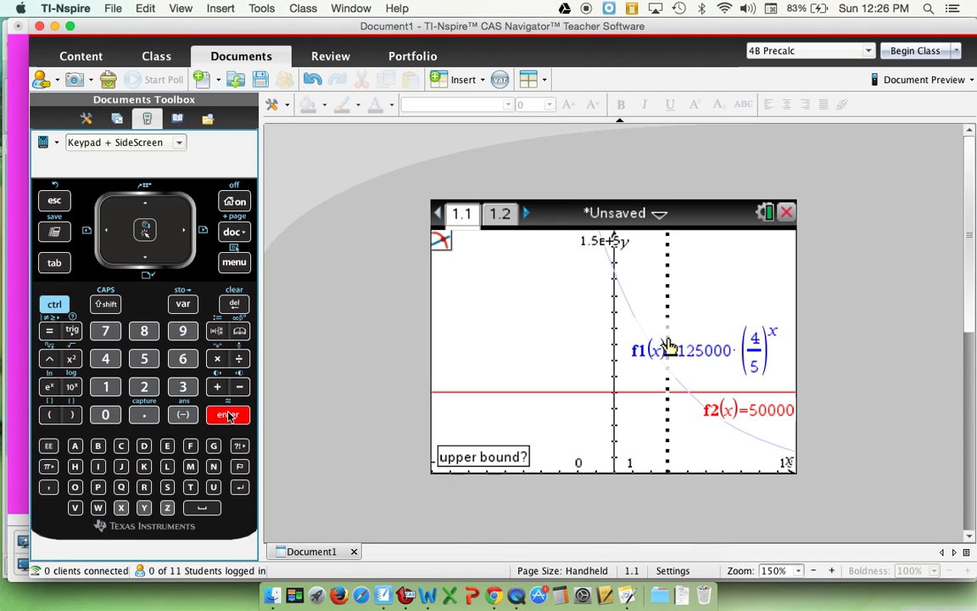
pyautogui.click(186, 235)
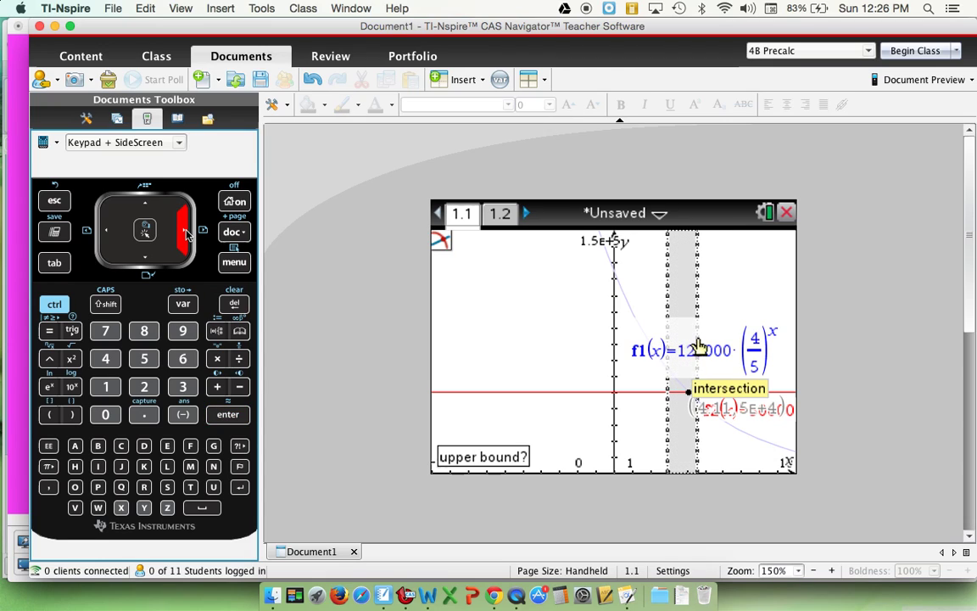
pyautogui.click(227, 415)
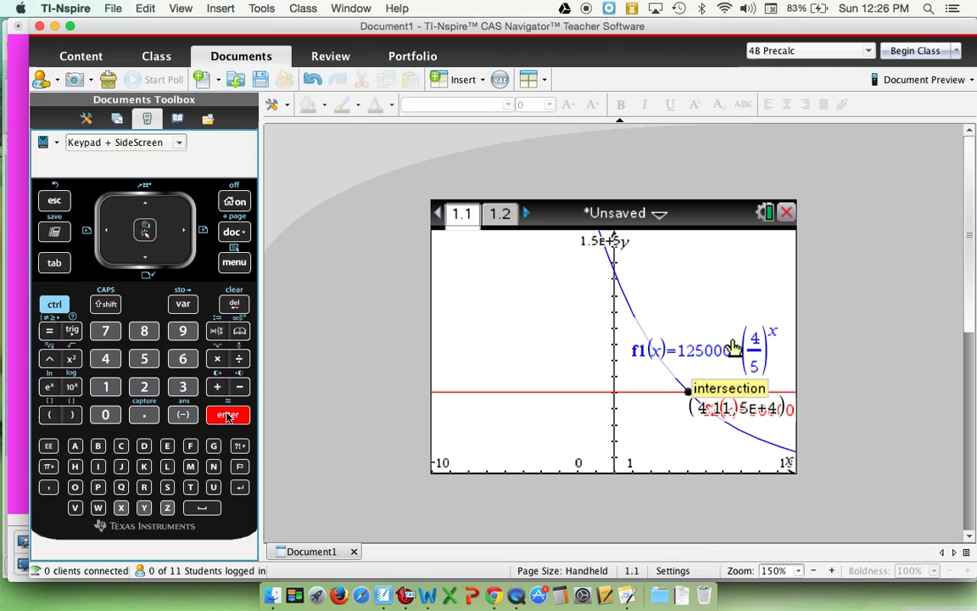
pyautogui.moveTo(696, 404); pyautogui.dragTo(639, 441)
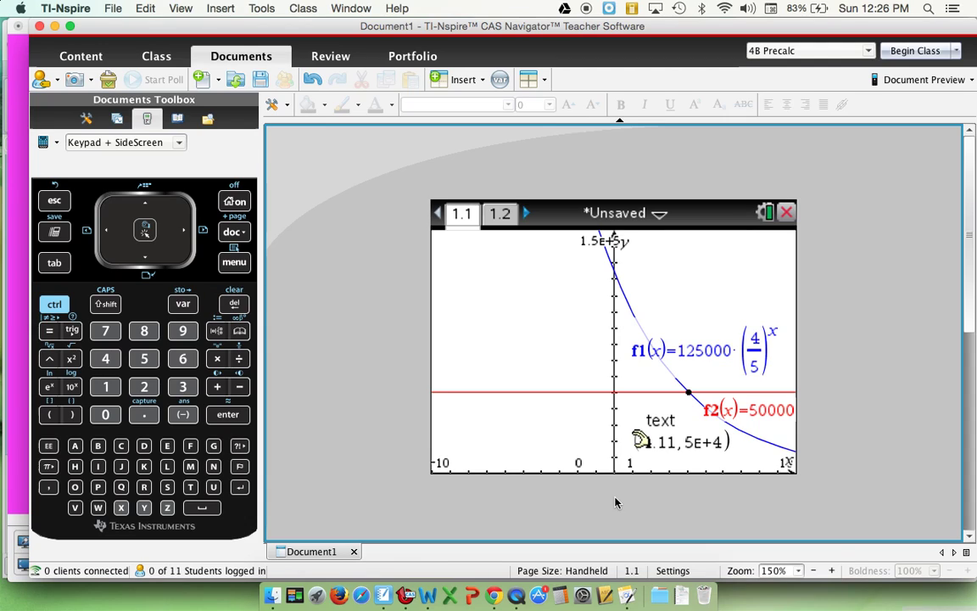
pyautogui.click(55, 202)
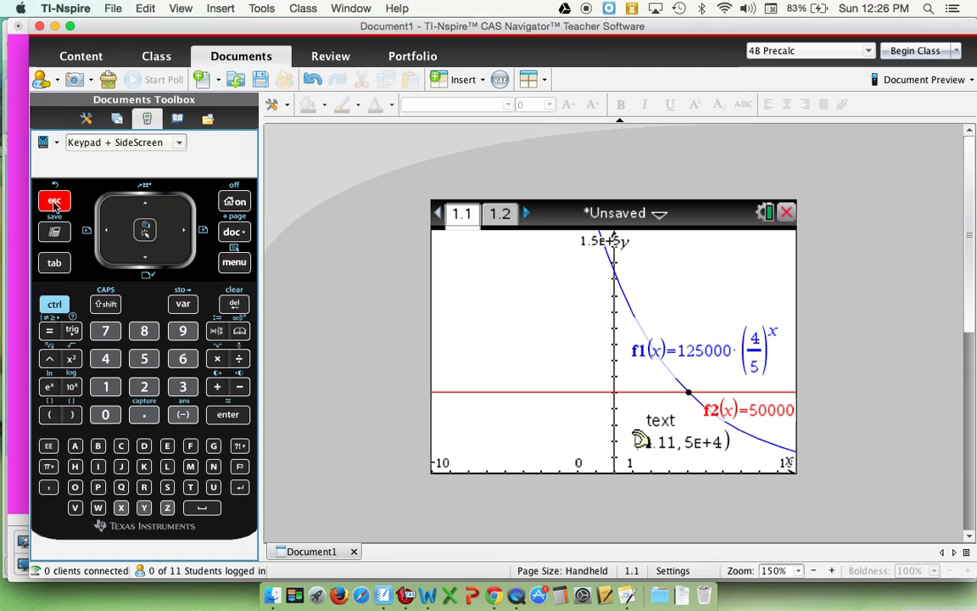
pyautogui.doubleClick(658, 442)
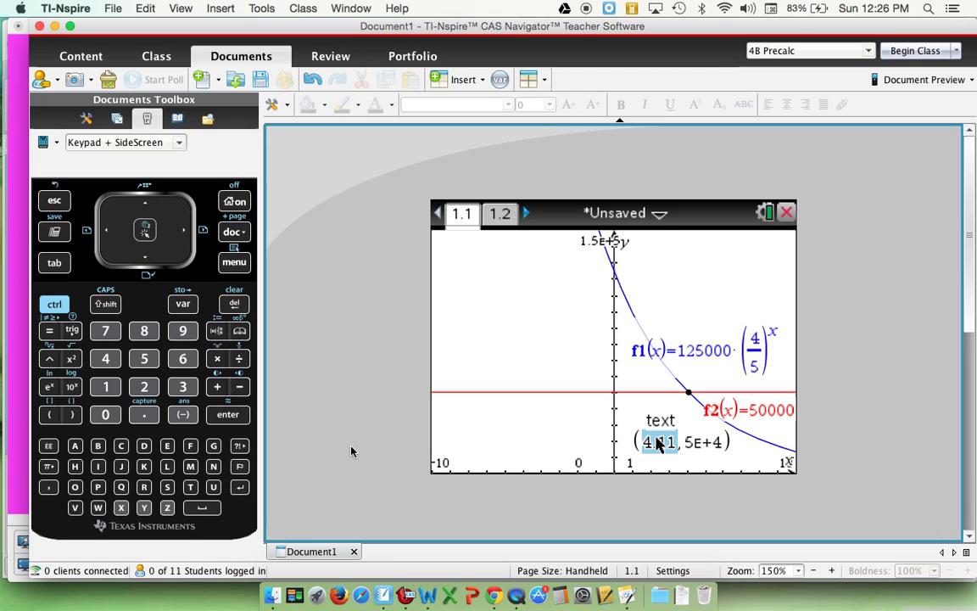
pyautogui.click(148, 207)
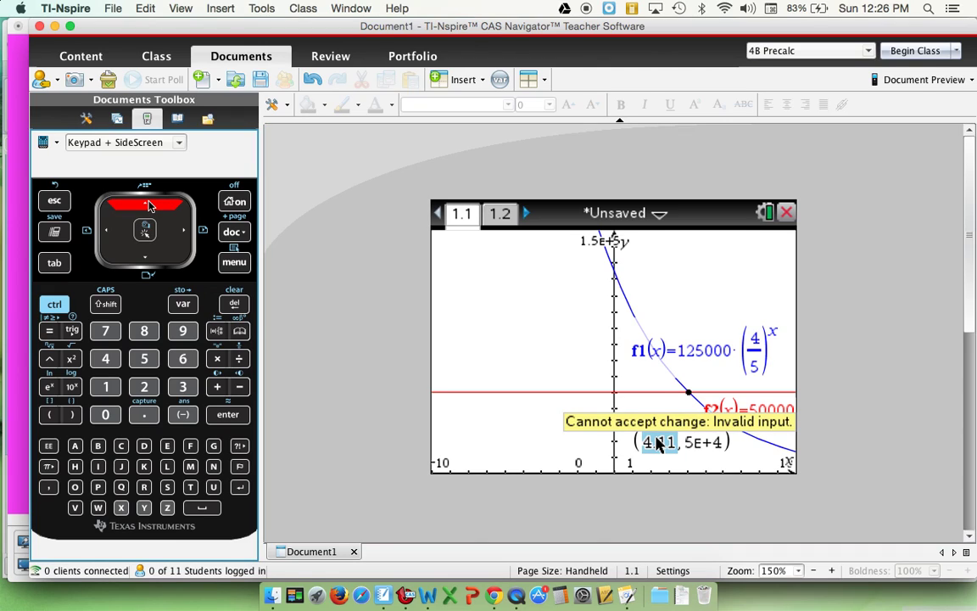
pyautogui.click(148, 262)
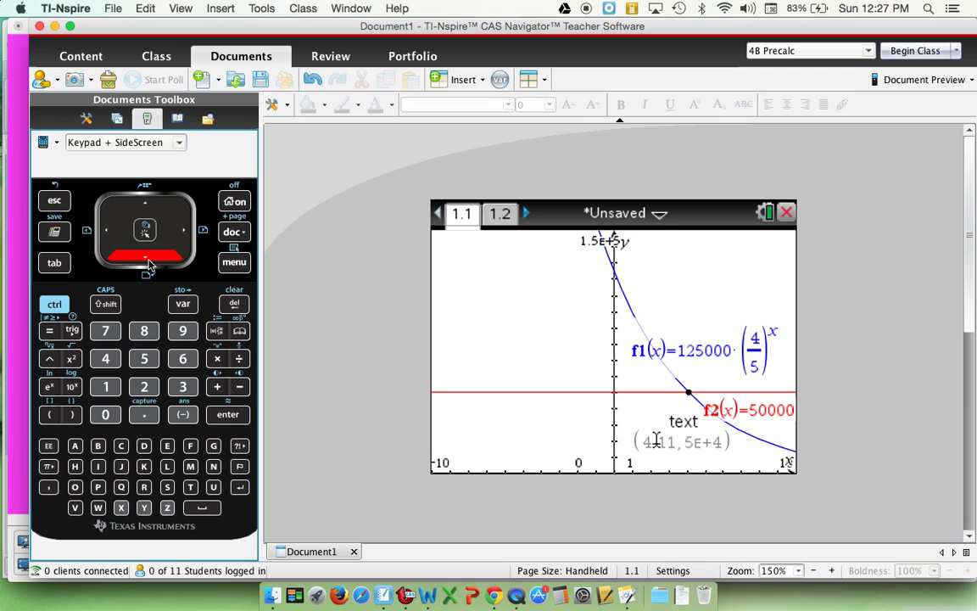
pyautogui.click(475, 434)
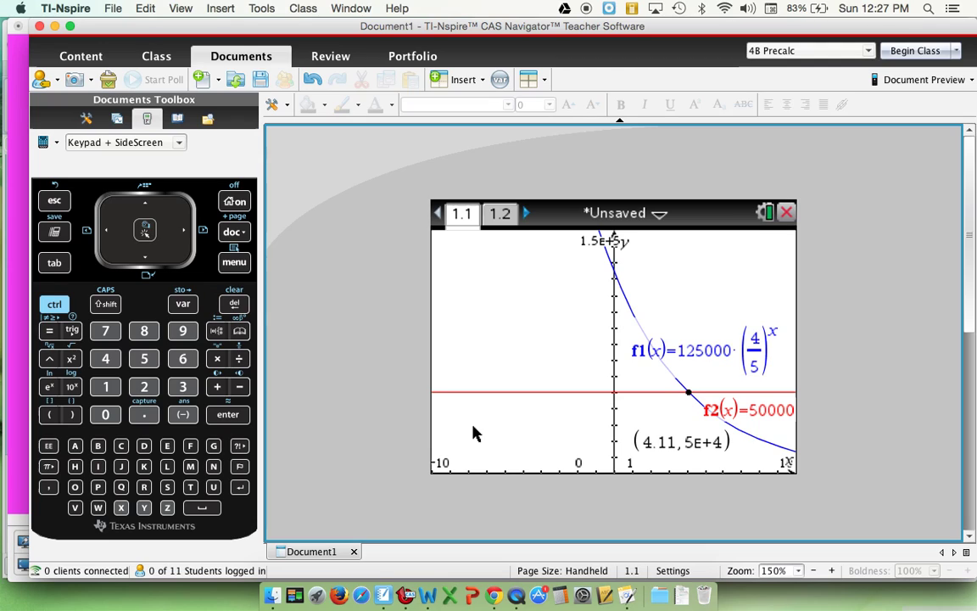
pyautogui.click(185, 231)
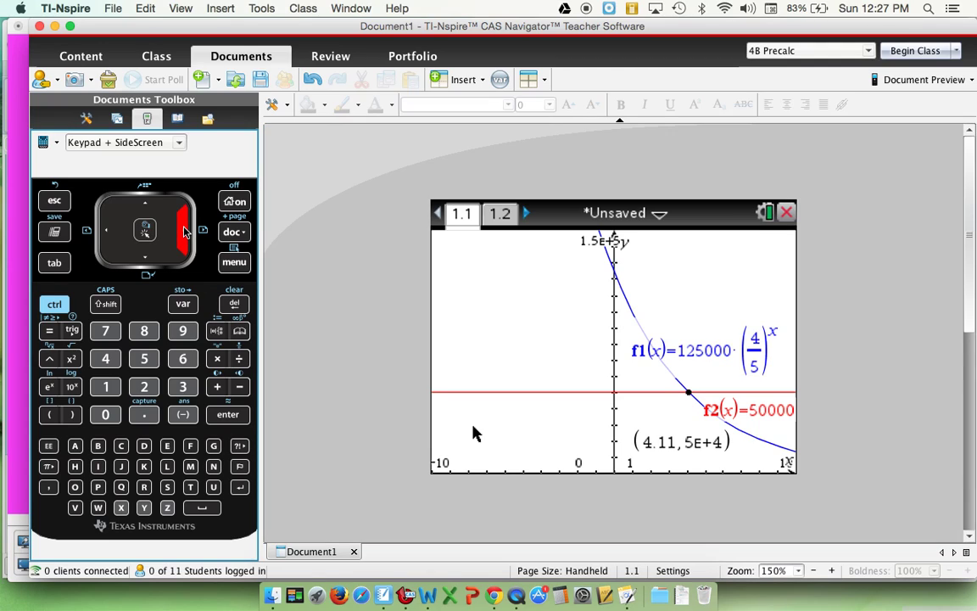
pyautogui.click(185, 230)
pyautogui.click(185, 231)
pyautogui.click(185, 233)
pyautogui.click(185, 233)
pyautogui.click(186, 237)
pyautogui.click(145, 259)
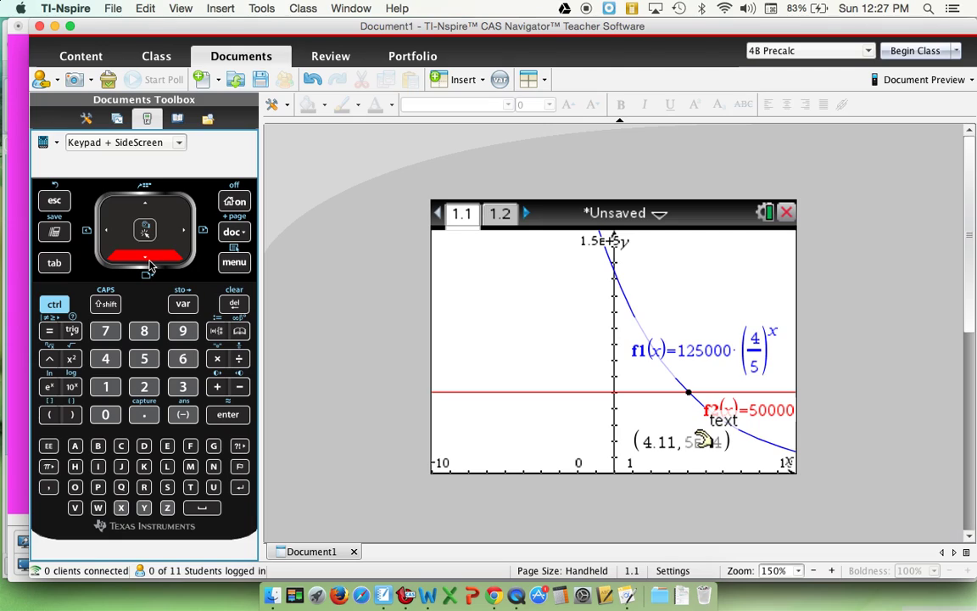
# Raise the coordinate label's custom precision from 3 to 4
pyautogui.click(56, 304)
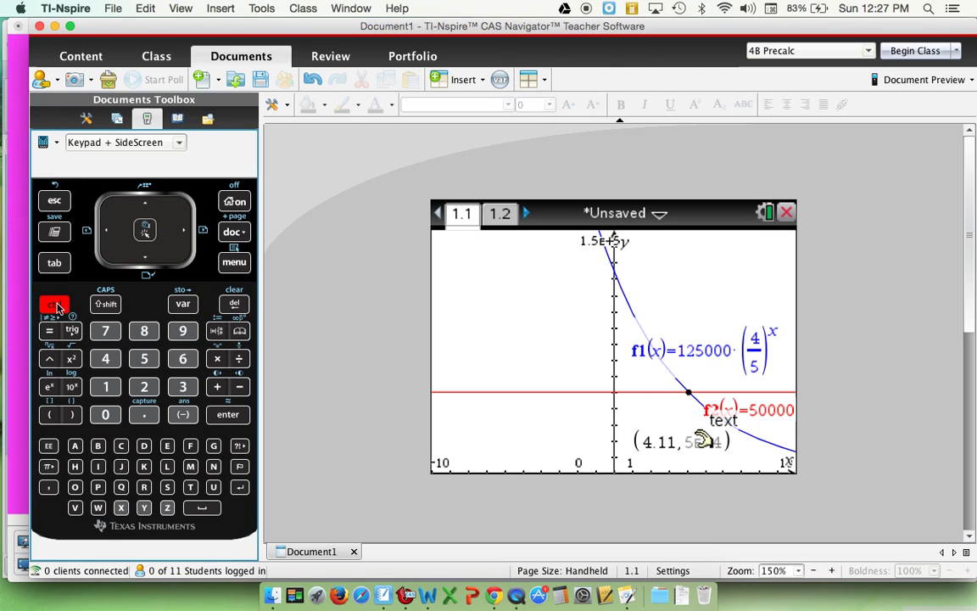
pyautogui.click(234, 263)
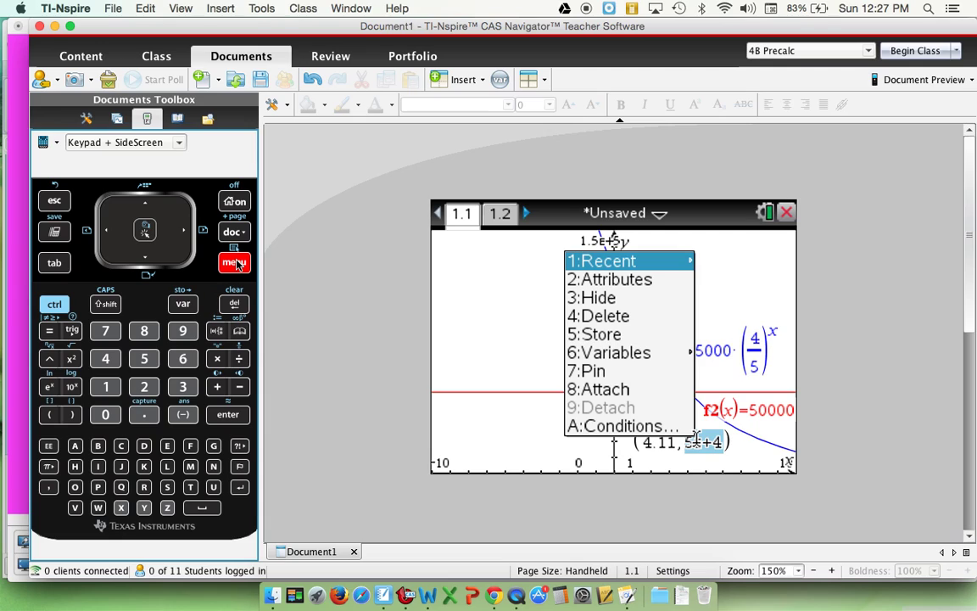
pyautogui.click(144, 258)
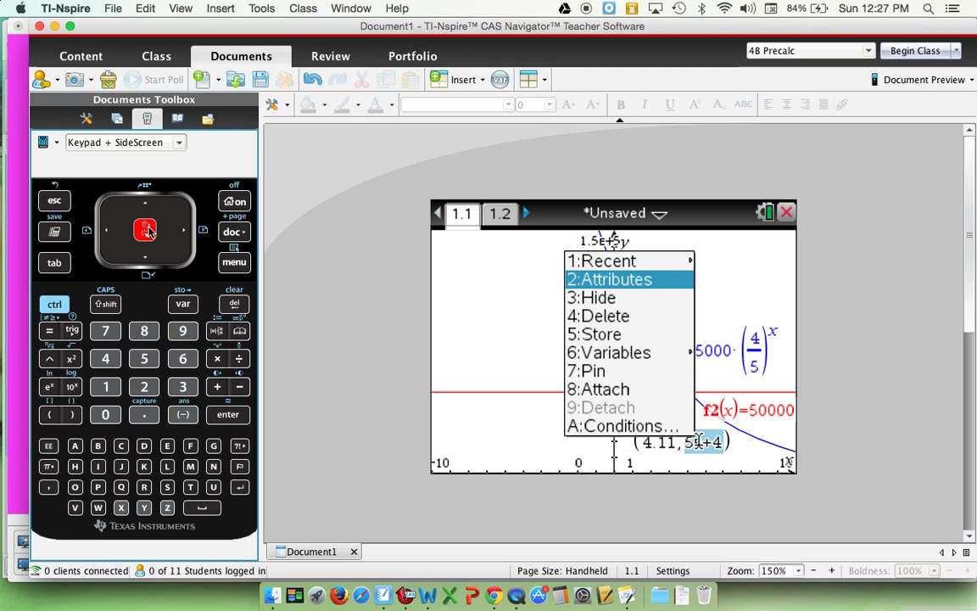
pyautogui.click(146, 232)
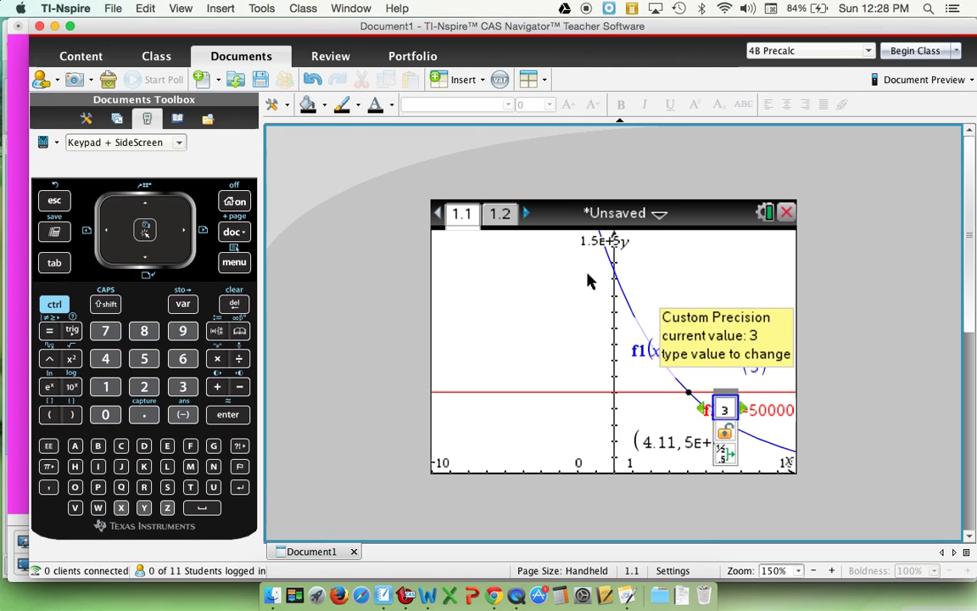
pyautogui.click(743, 410)
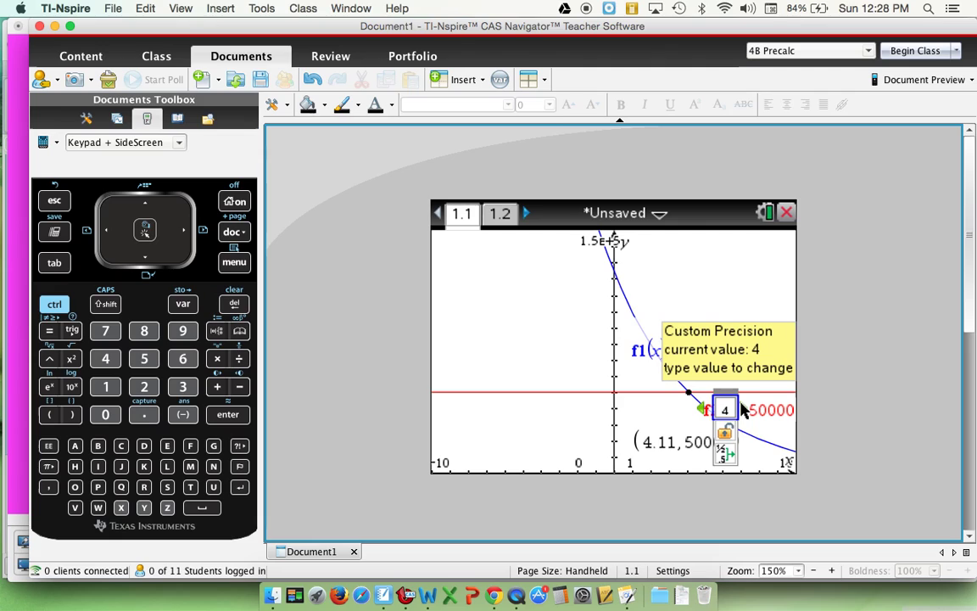
pyautogui.click(55, 202)
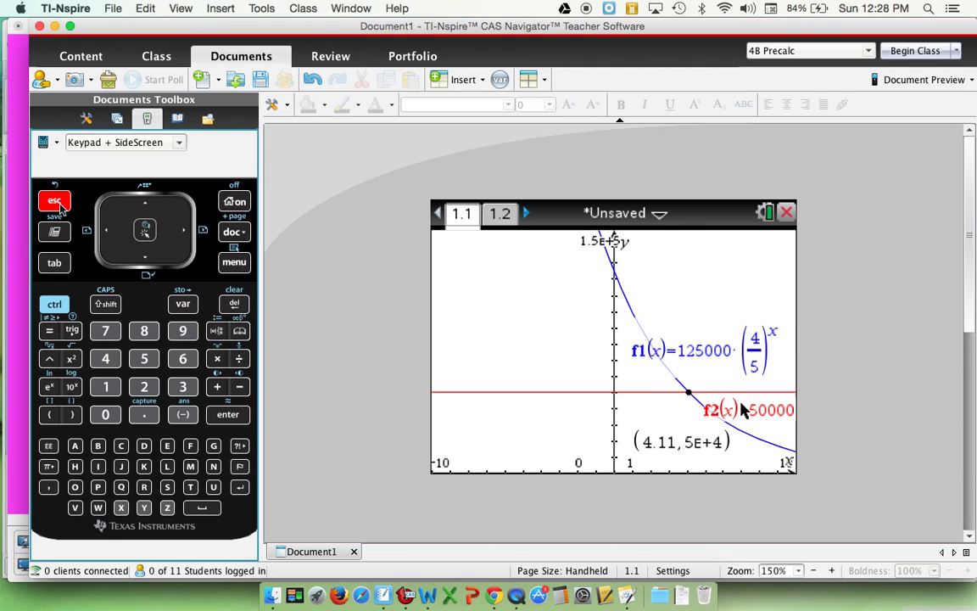
# Set the y-coordinate 5E+4 to precision 4 so the label reads (4.11, 50000)
pyautogui.doubleClick(701, 442)
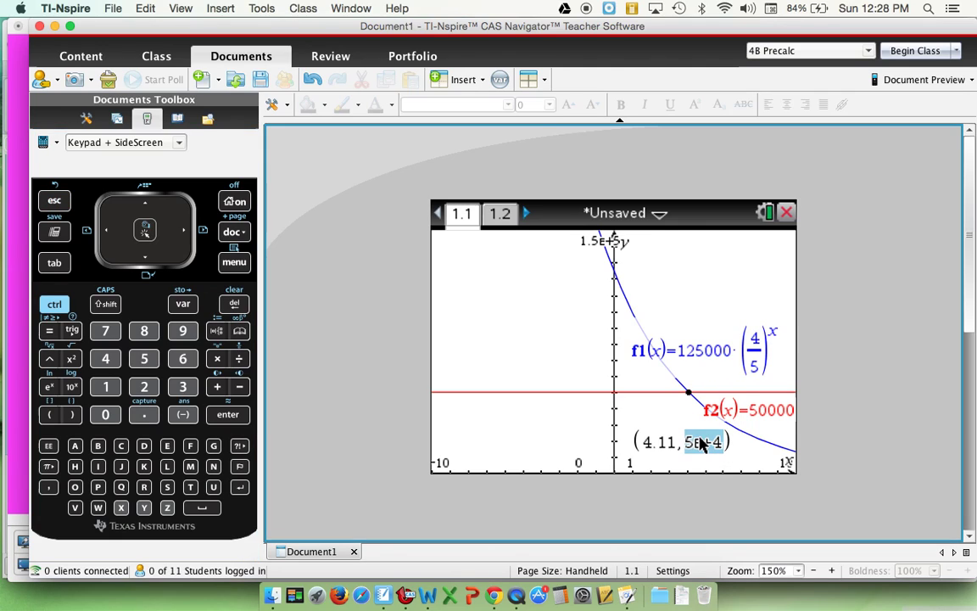
pyautogui.click(230, 264)
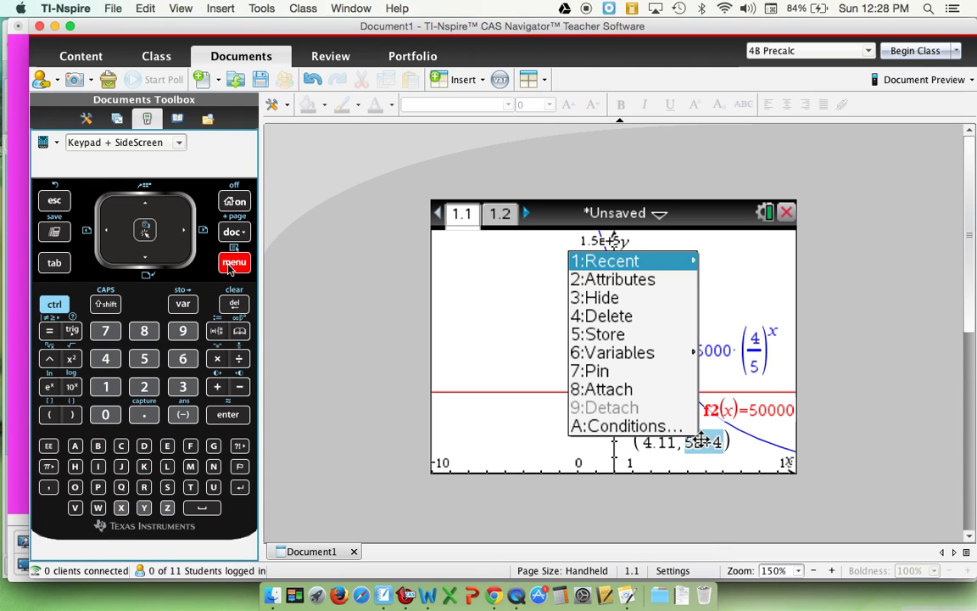
pyautogui.click(594, 280)
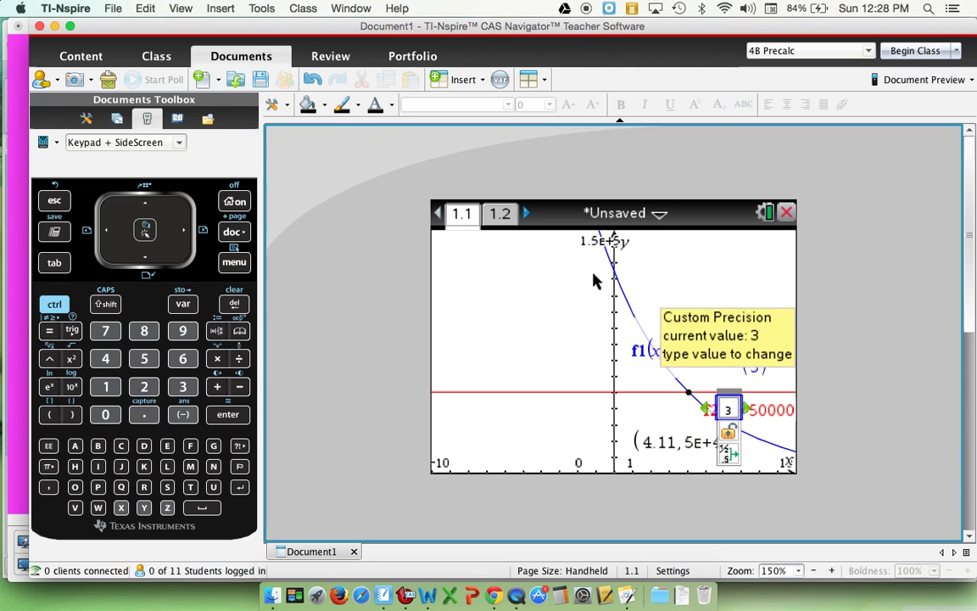
pyautogui.click(745, 410)
pyautogui.press('Return')
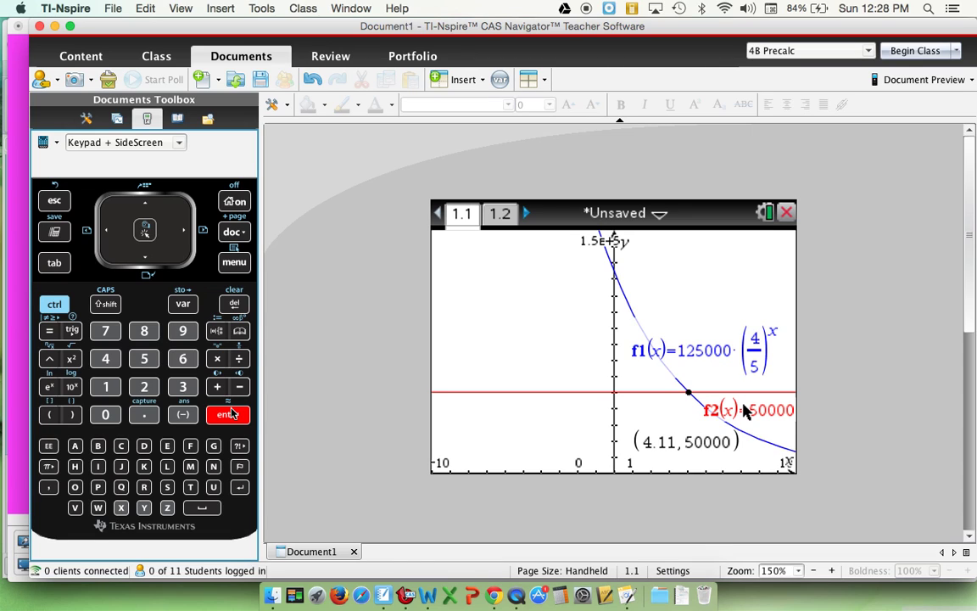
# Back in the pink notes, write '4.1 yrs' in yellow beside the part b) decay sketch and box it
pyautogui.click(384, 597)
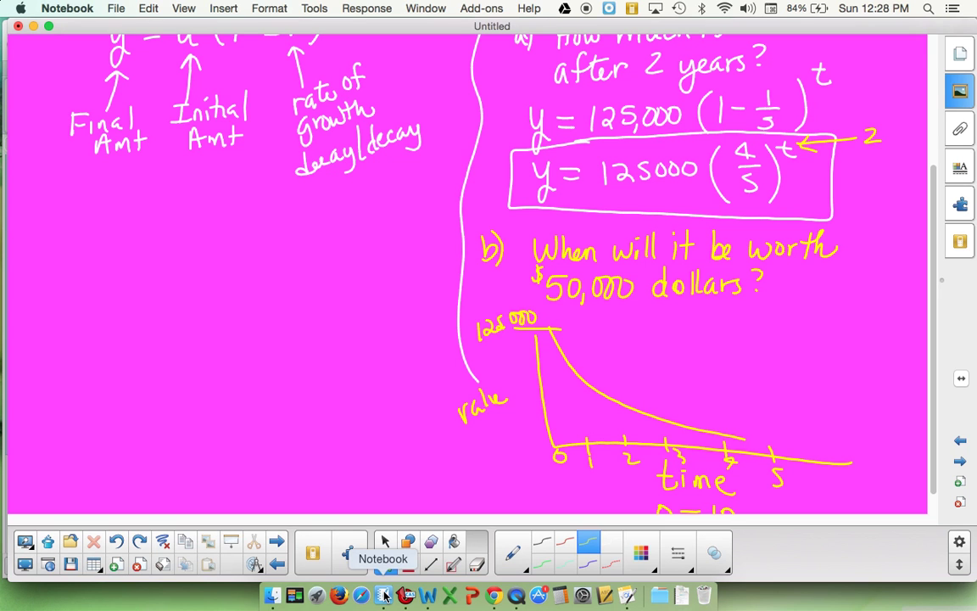
pyautogui.moveTo(685, 333)
pyautogui.mouseDown()
pyautogui.moveTo(709, 354)
pyautogui.moveTo(720, 340)
pyautogui.moveTo(765, 346)
pyautogui.moveTo(757, 380)
pyautogui.moveTo(790, 359)
pyautogui.mouseUp()
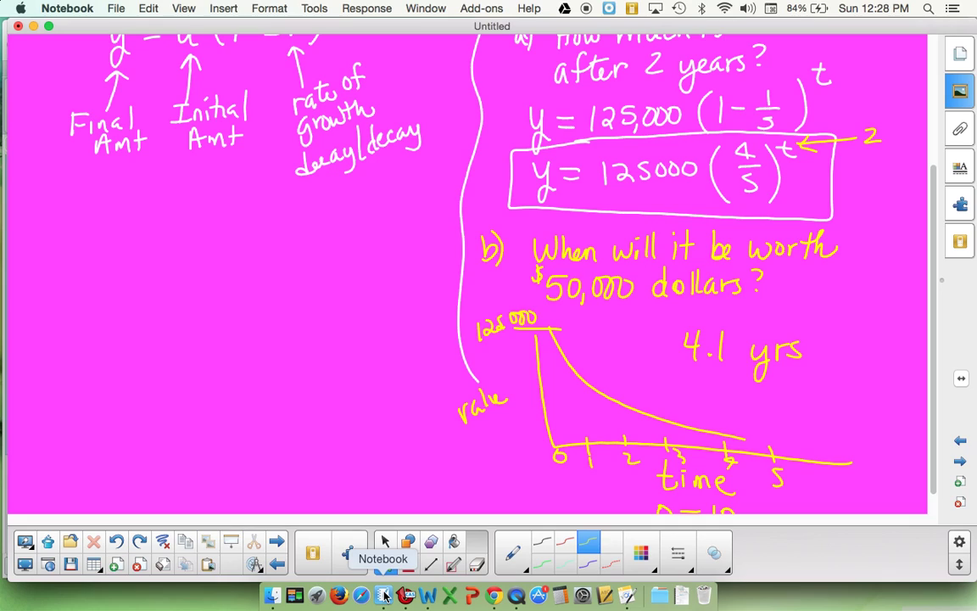
pyautogui.moveTo(666, 389)
pyautogui.mouseDown()
pyautogui.moveTo(822, 325)
pyautogui.moveTo(676, 322)
pyautogui.moveTo(664, 392)
pyautogui.mouseUp()
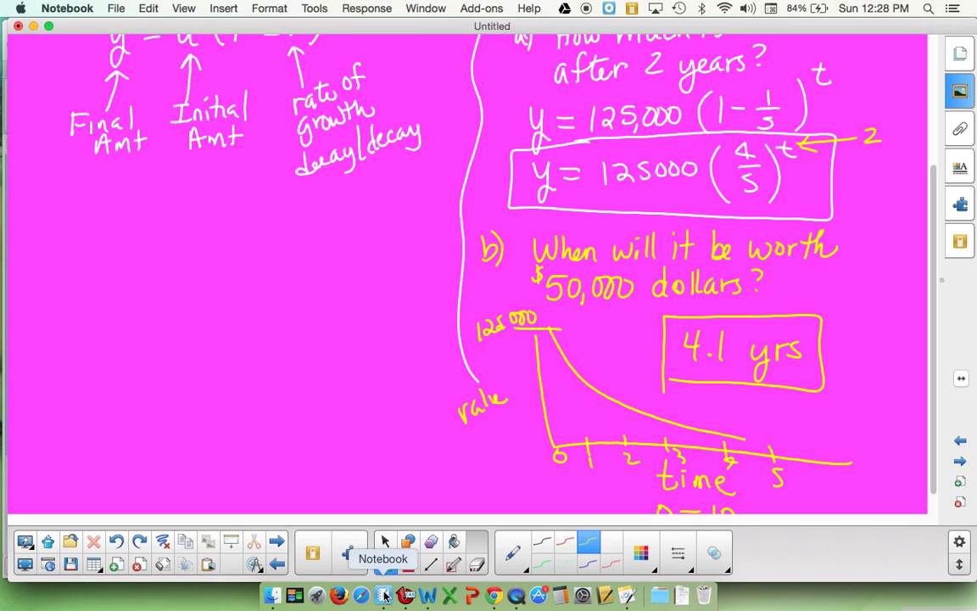